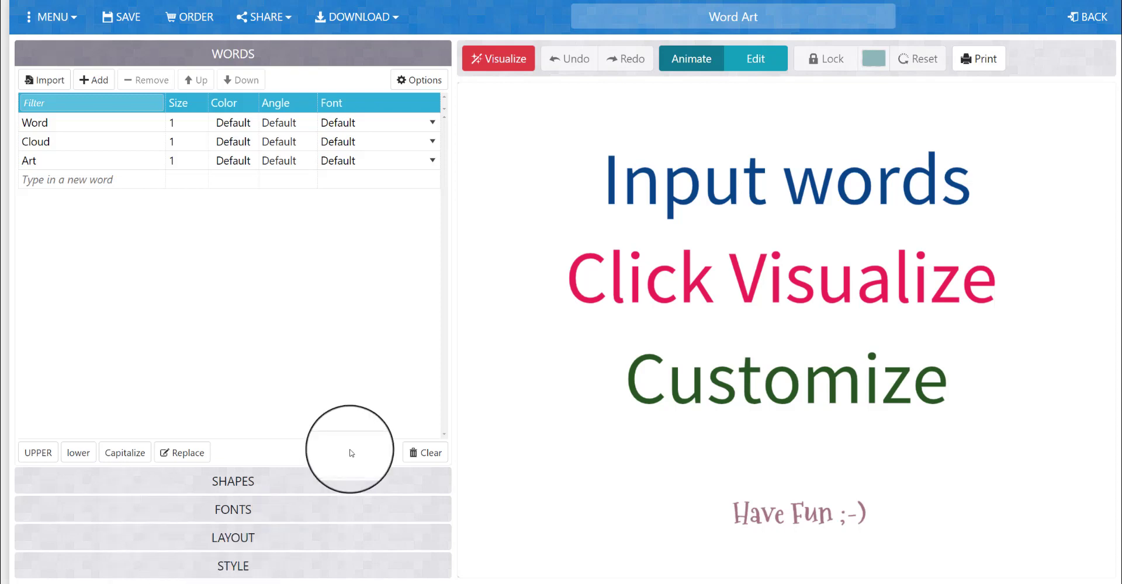
Generate a trial word cloud from the three sample words and undo it
left_click(68, 126)
left_click(37, 142)
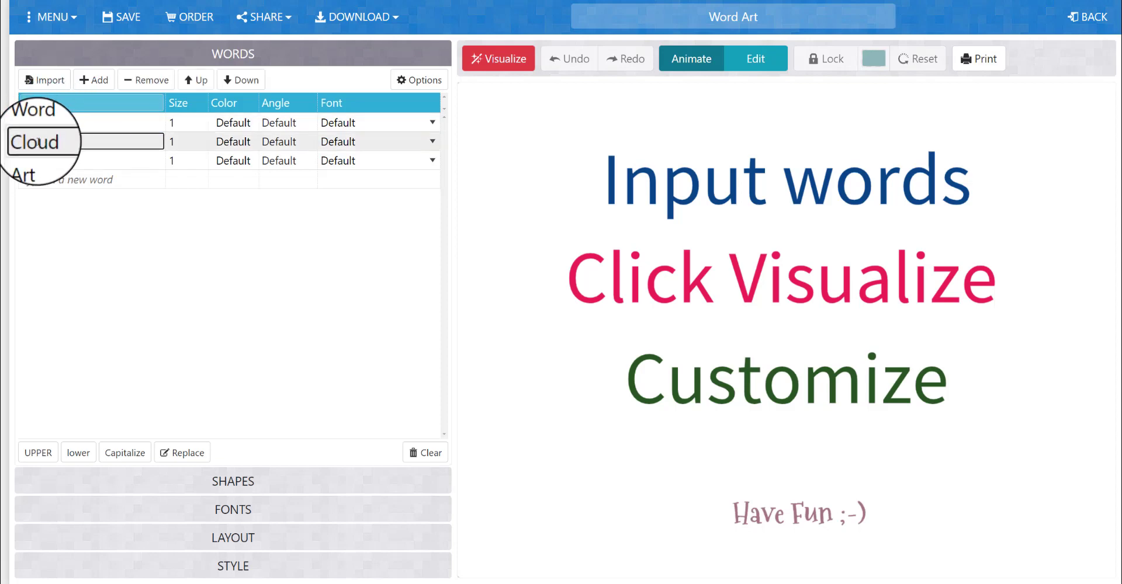
left_click(47, 160)
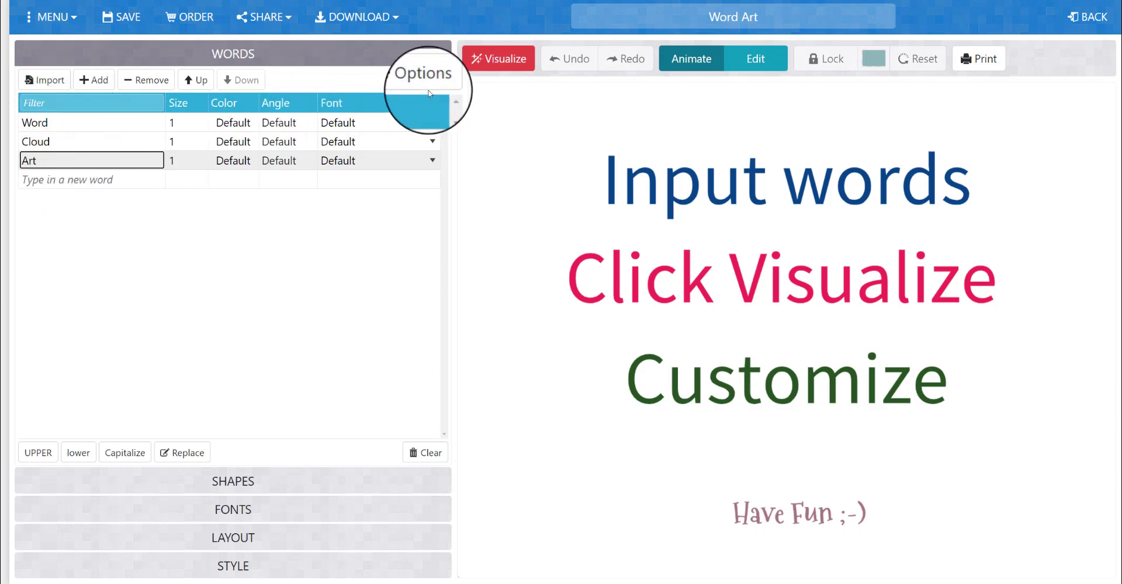
left_click(498, 64)
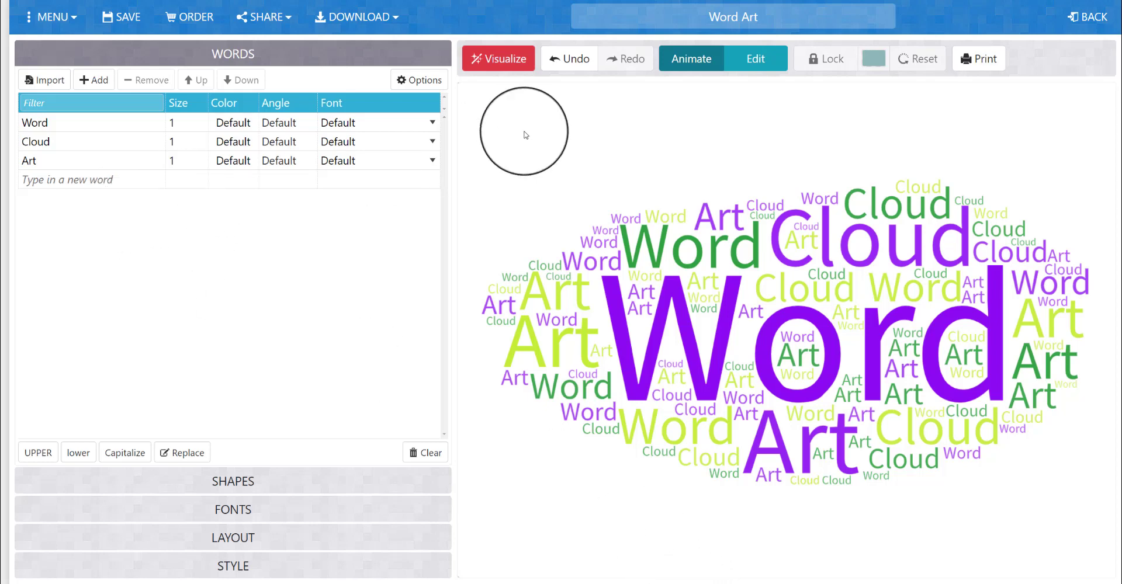
left_click(575, 69)
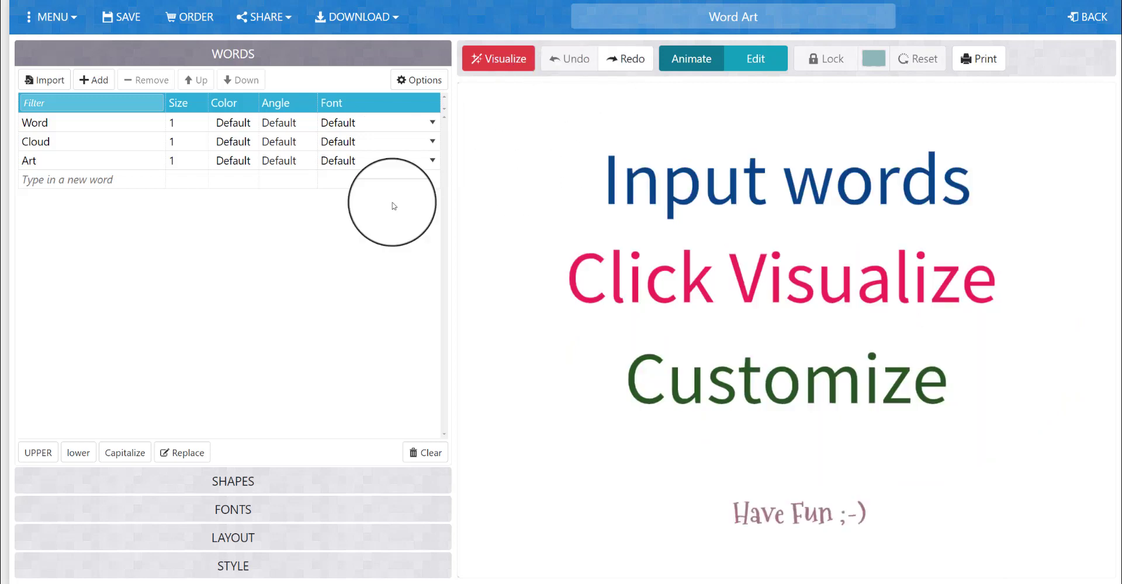
Replace the sample word "Word" in the word list with "Design"
left_click(57, 121)
double_click(56, 121)
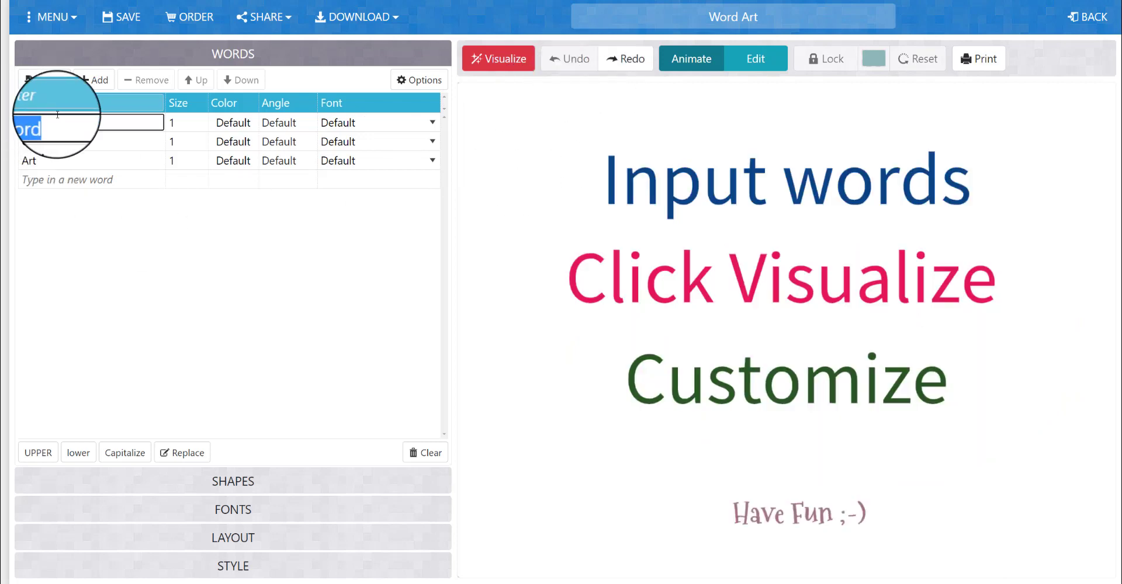
key("BackSpace")
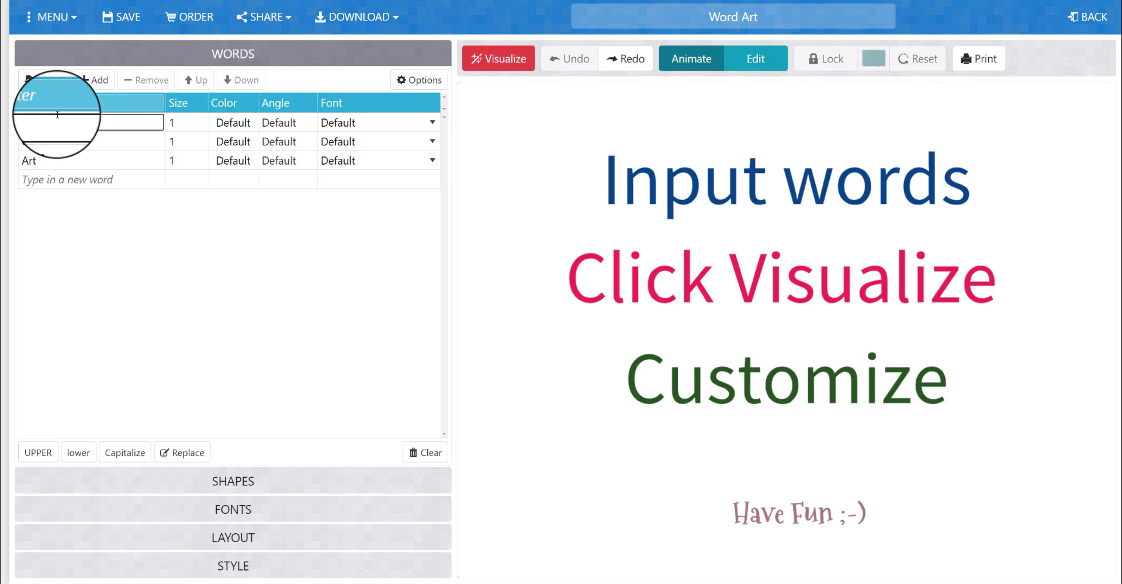
type("Design")
Replace the sample word "Cloud" in the word list with "Hierarchy"
left_click(63, 138)
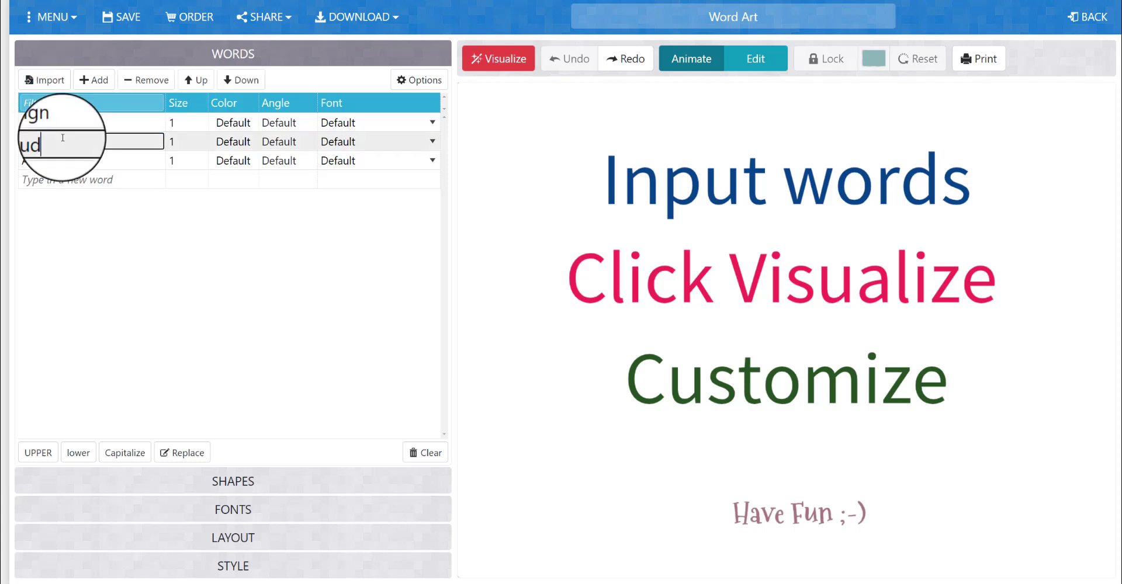
double_click(62, 137)
type("Mare")
key("BackSpace")
key("BackSpace")
type("rarchy")
Replace the sample word "Art" in the word list with "Typography"
left_click(59, 160)
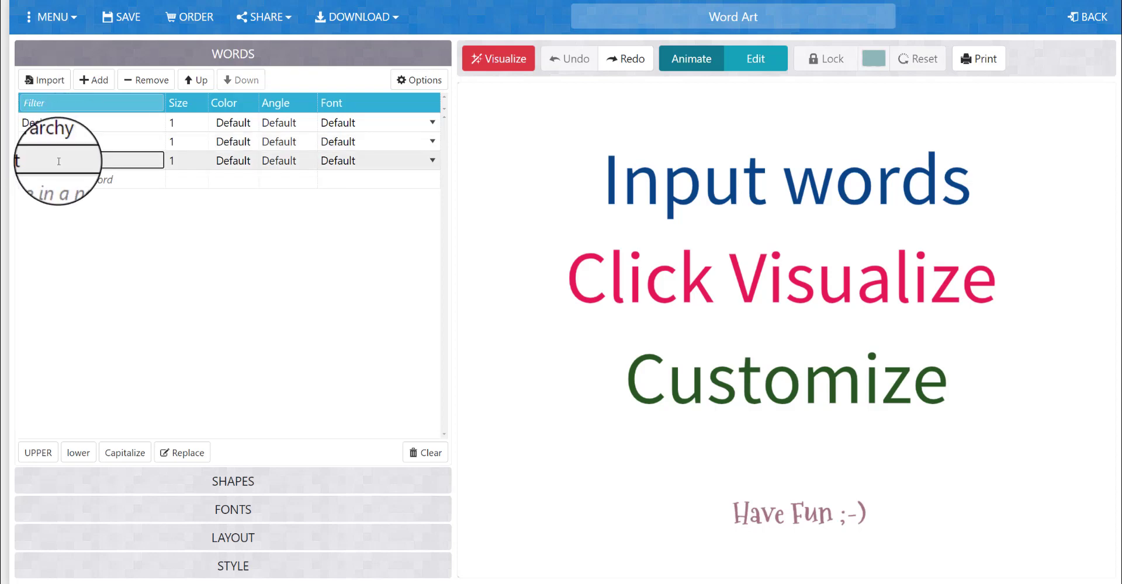
key("ctrl+a")
key("BackSpace")
type("Typography")
Add "Principles" as a new entry at the end of the word list
left_click(59, 181)
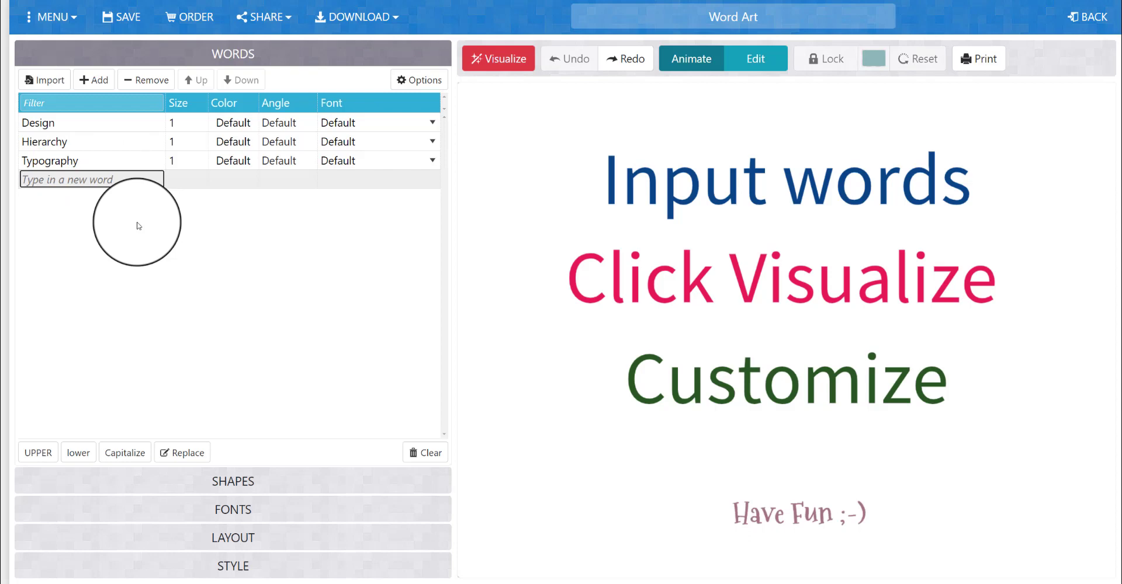
type("Principles")
key("Return")
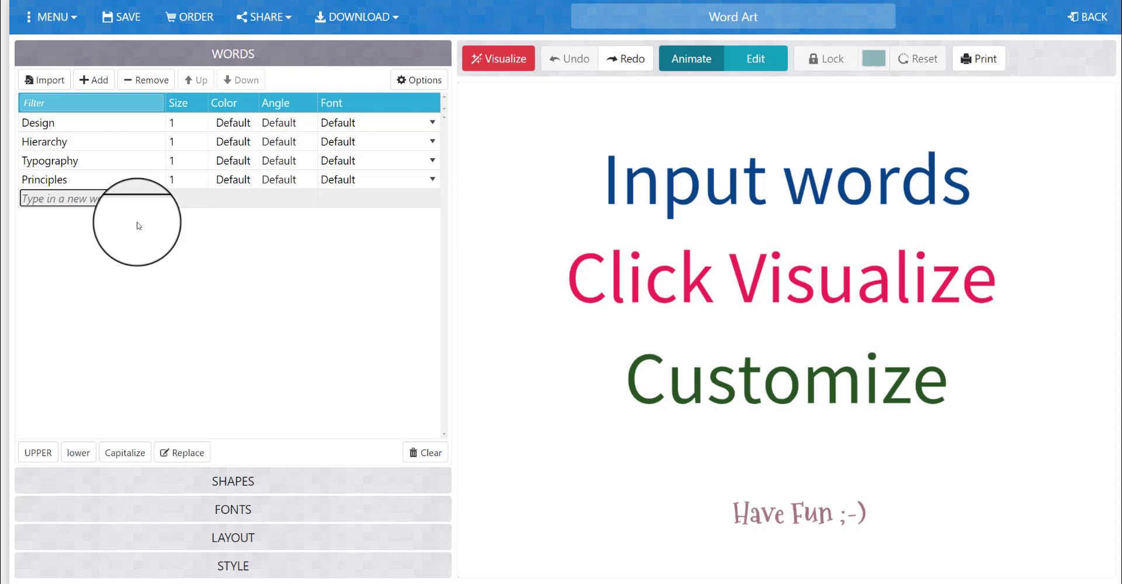
Add "Color Theory" as a new entry below "Principles" in the word list
type("Color Theory")
key("Return")
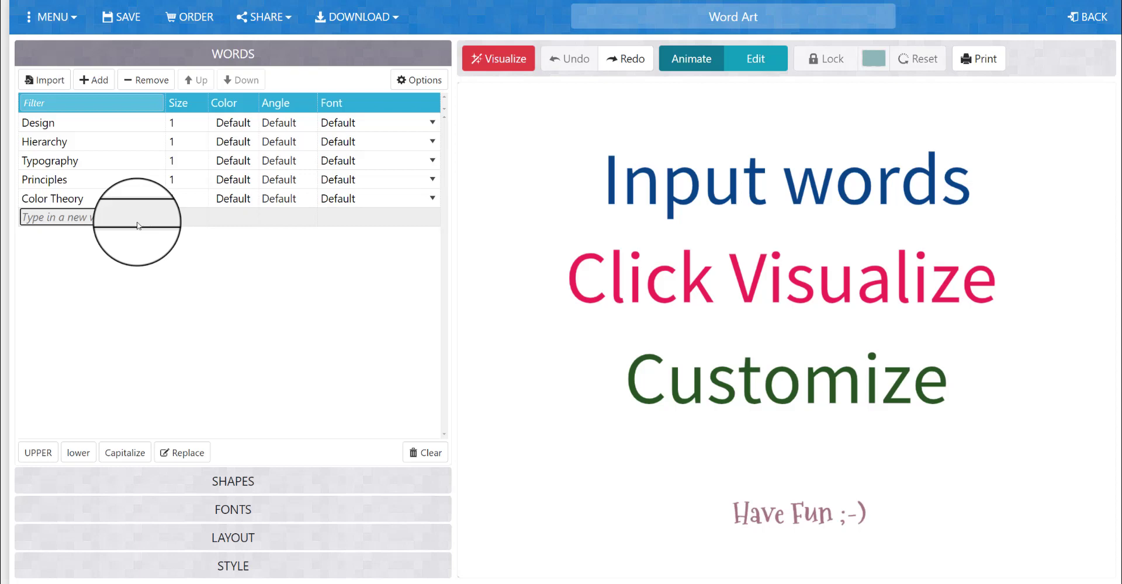
Add "Photoshop" as a new entry in the word list and visualize the word cloud
type("Photoshop")
key("Return")
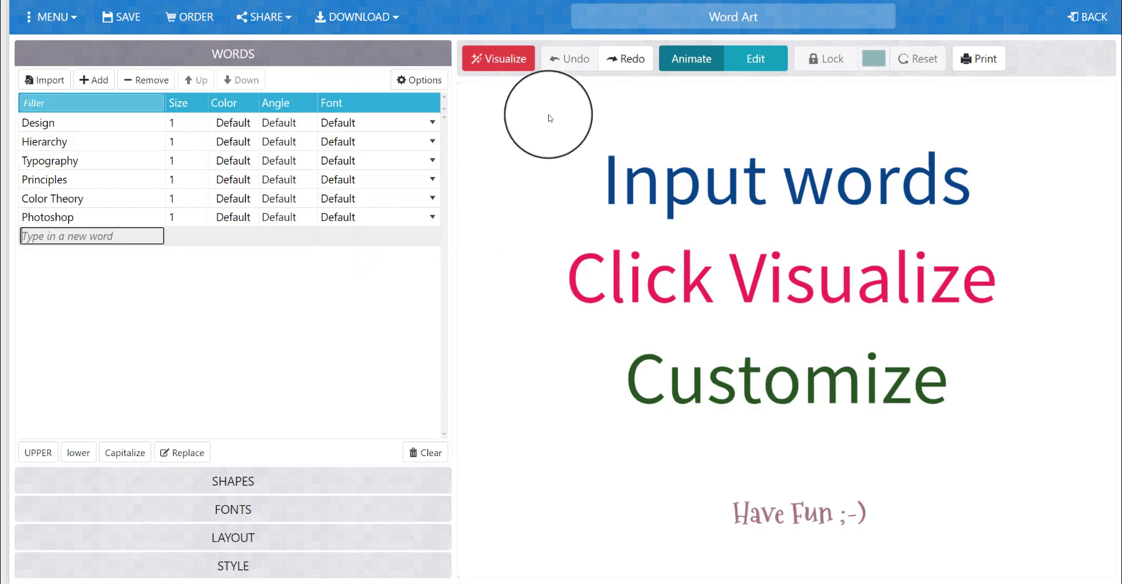
left_click(514, 67)
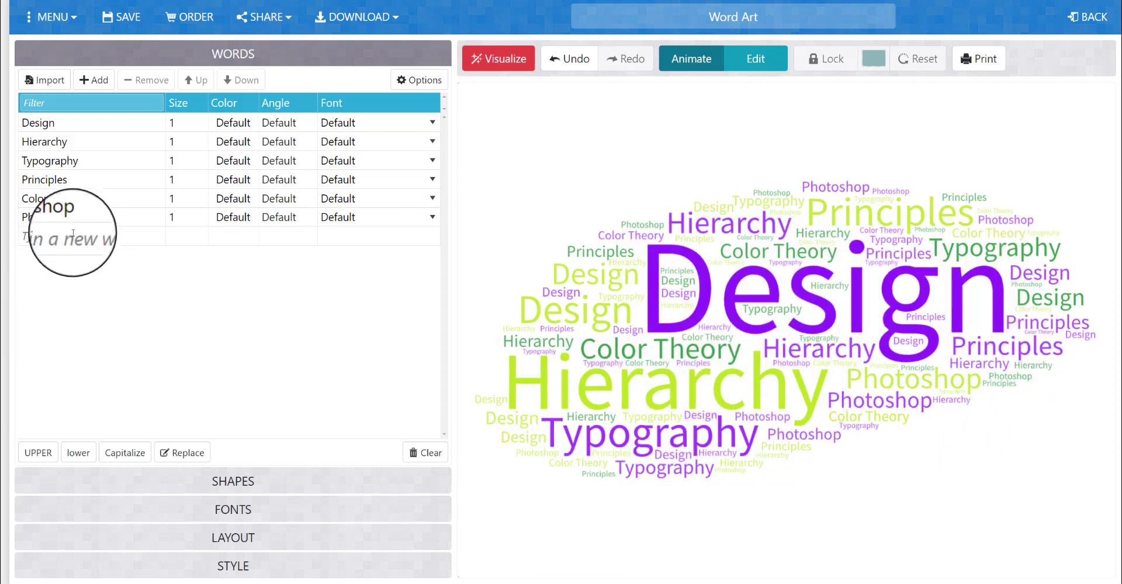
Add "White Space" as a new entry below "Photoshop" in the word list
left_click(79, 237)
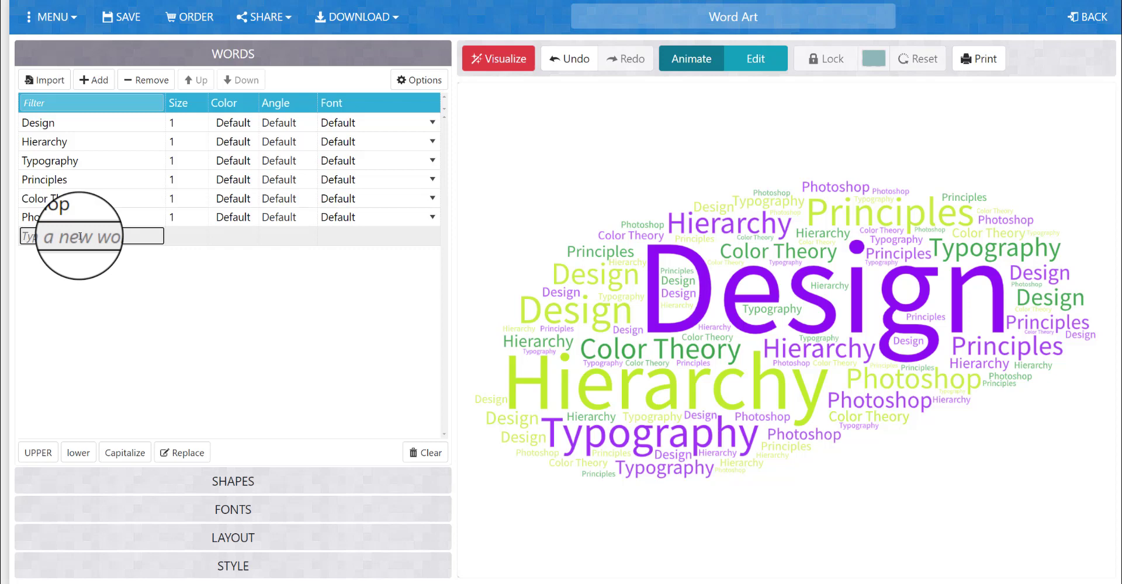
type("WhiteSpace")
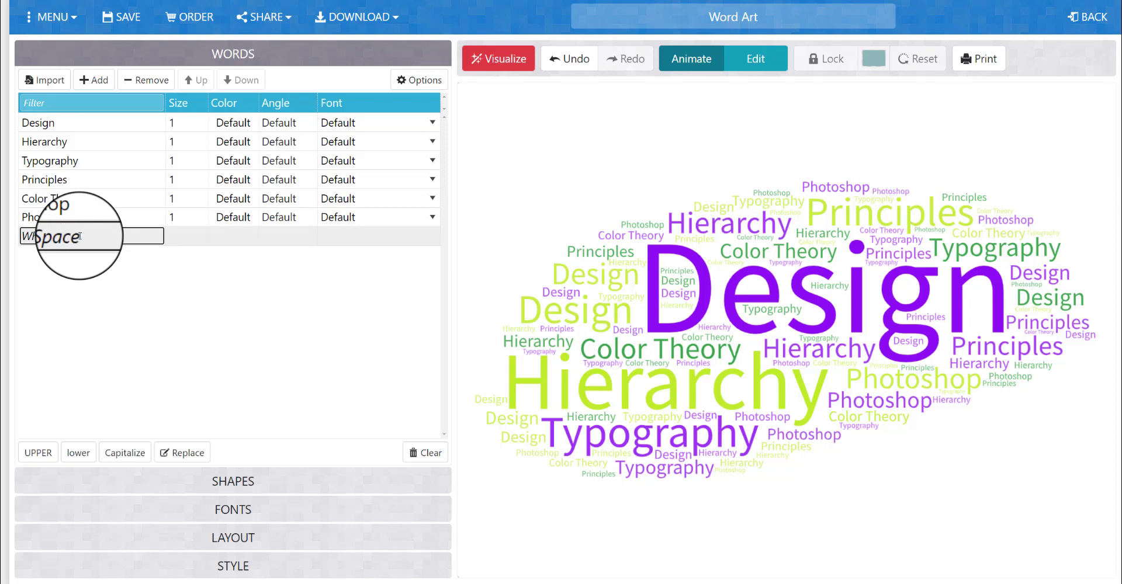
key("Return")
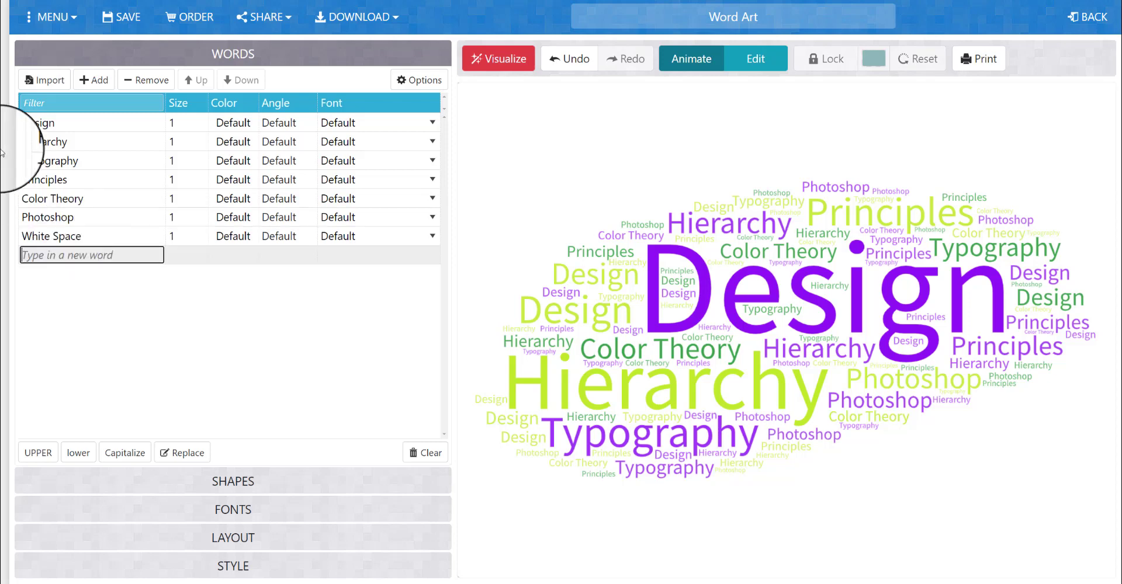
Expand the "Hierarchy" and "Principles" entries to "Visual Hierarchy" and "Principles of Design", and visualize the cloud again
left_click(25, 136)
type("Visual")
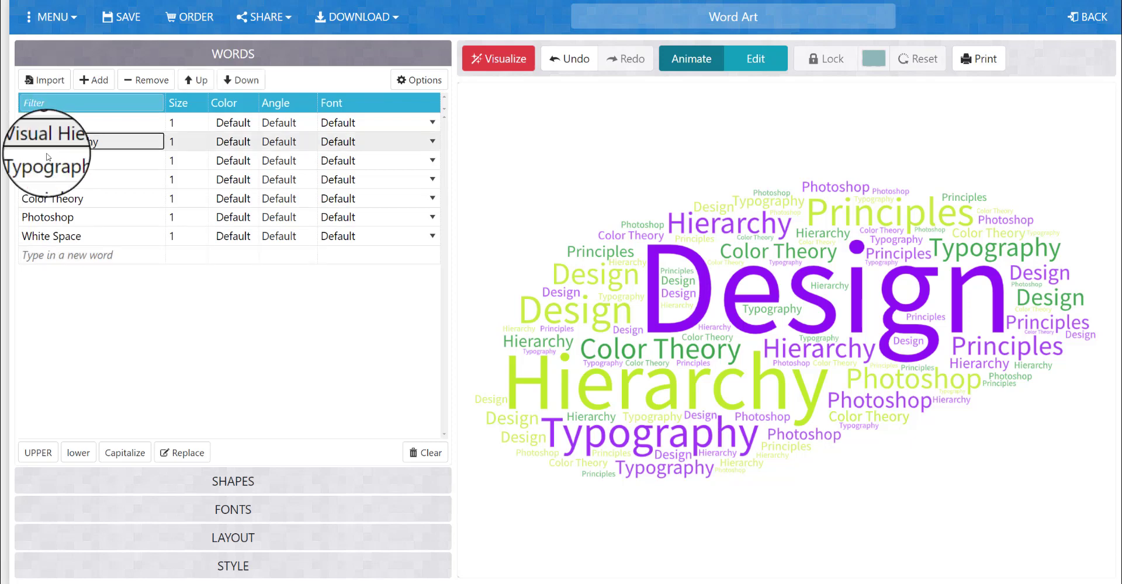
left_click(82, 179)
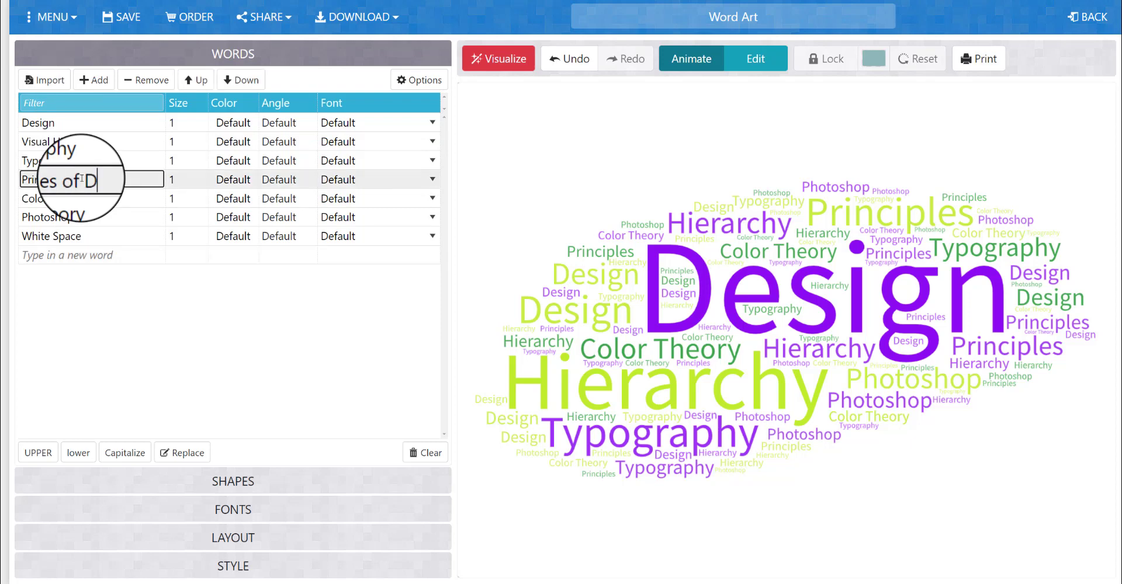
left_click(82, 258)
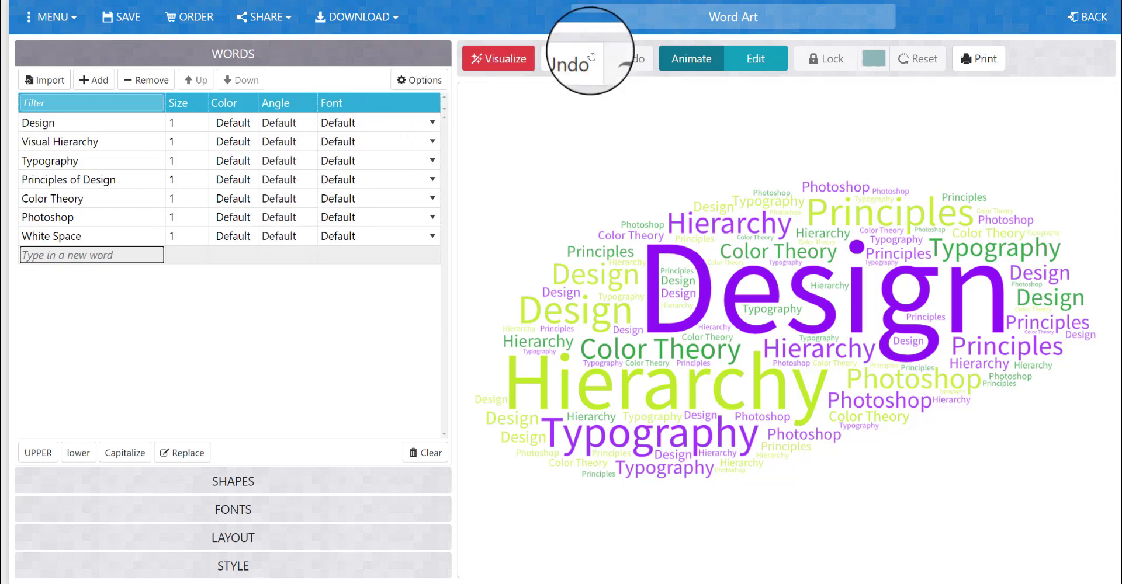
left_click(478, 56)
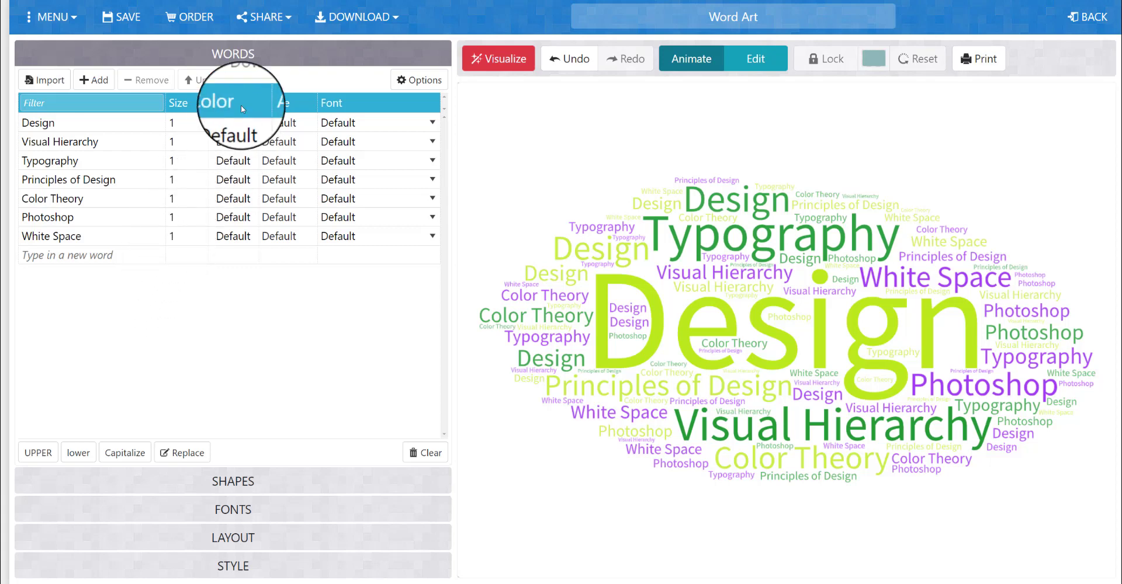
Set the color of the word "Design" to dark red #AD1E1E
left_click(249, 122)
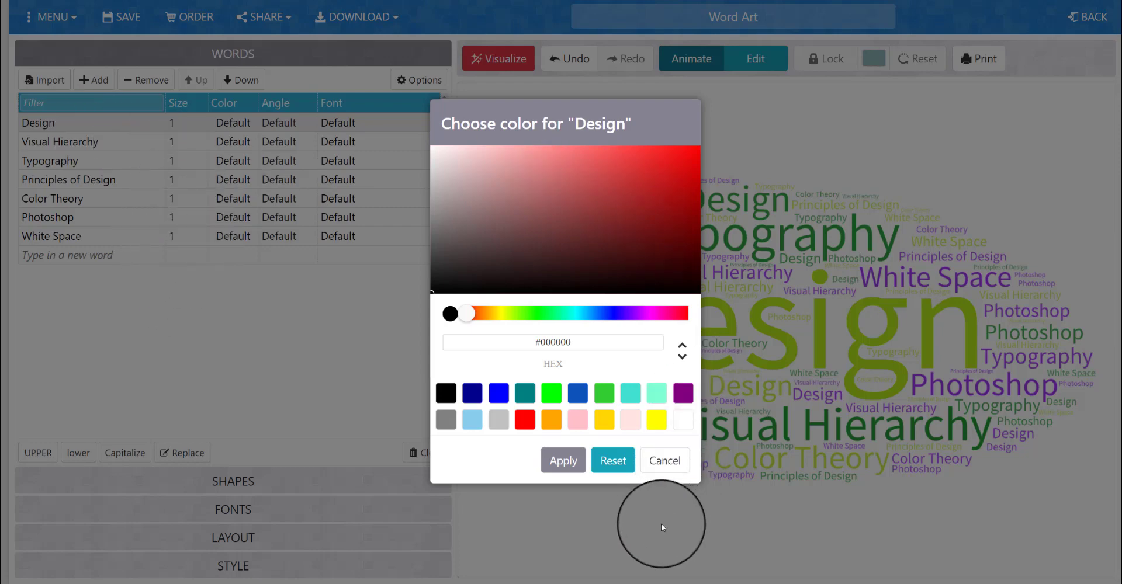
left_click(648, 471)
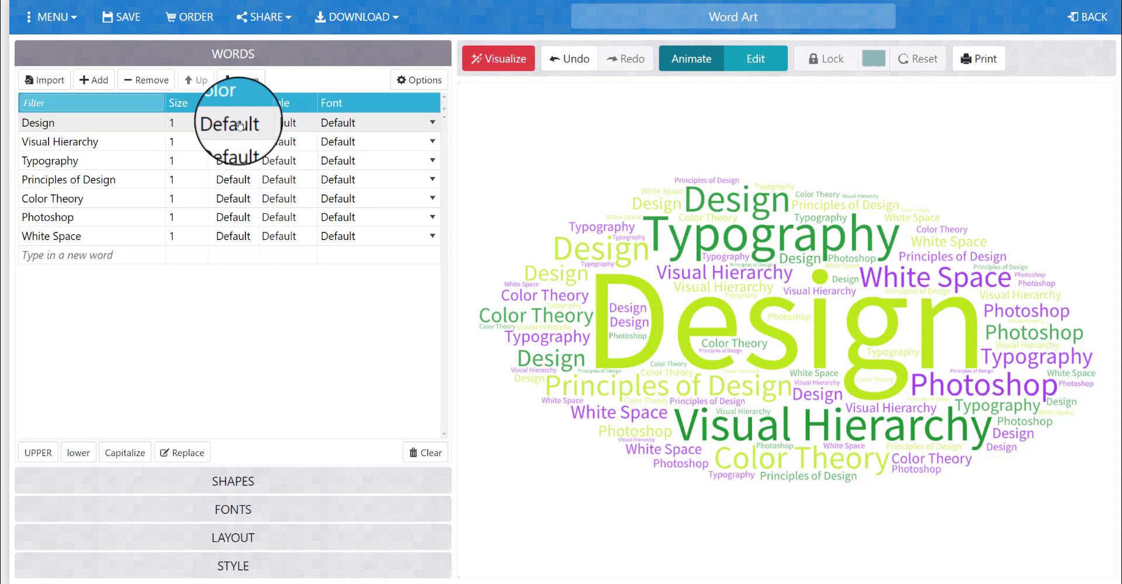
left_click(239, 125)
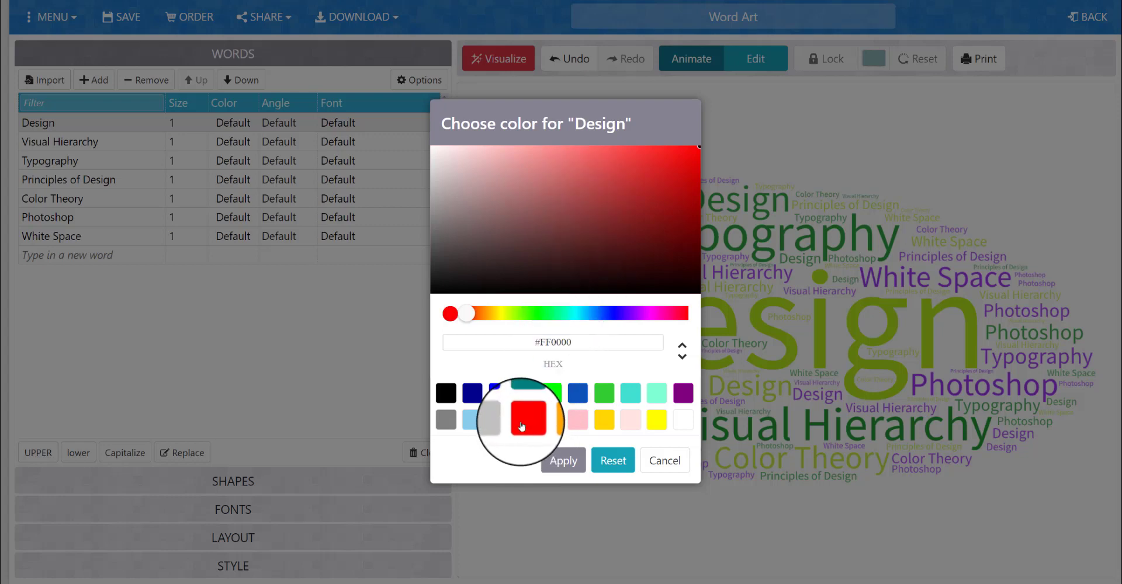
left_click(622, 185)
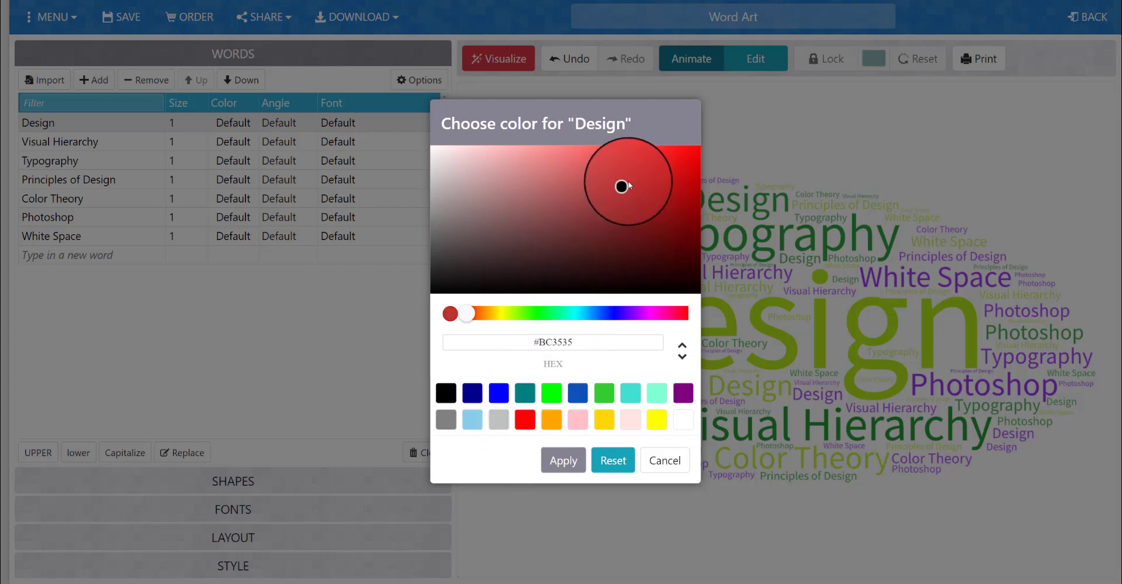
mouse_move(624, 185)
left_mouse_down()
mouse_move(649, 168)
mouse_move(690, 189)
mouse_move(681, 181)
mouse_move(653, 194)
left_mouse_up()
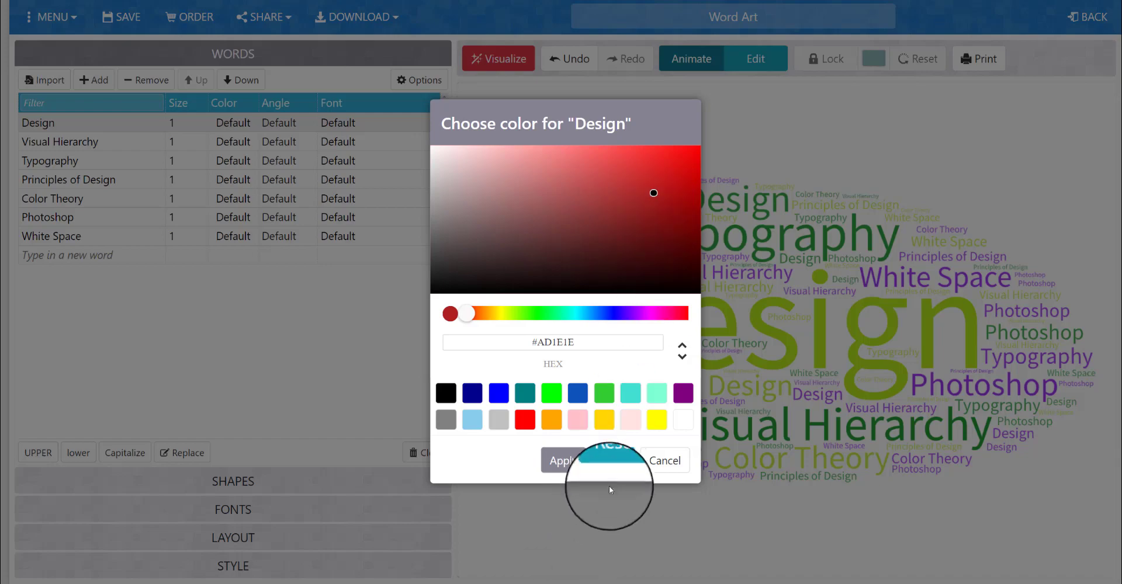
left_click(561, 460)
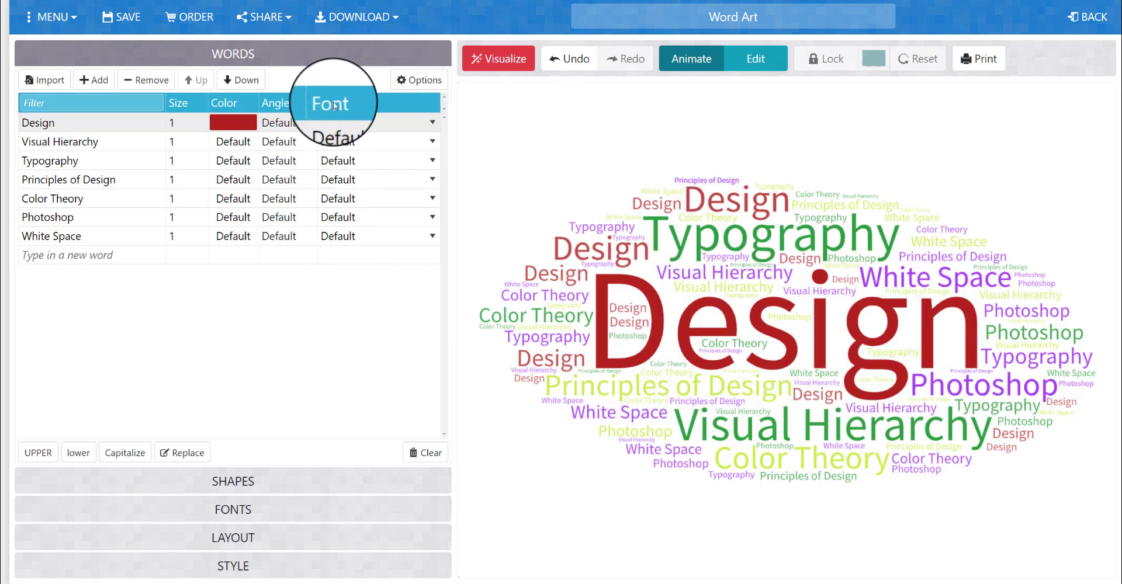
Set the font of the word "Design" to Teen Regular and visualize the cloud with it
left_click(349, 124)
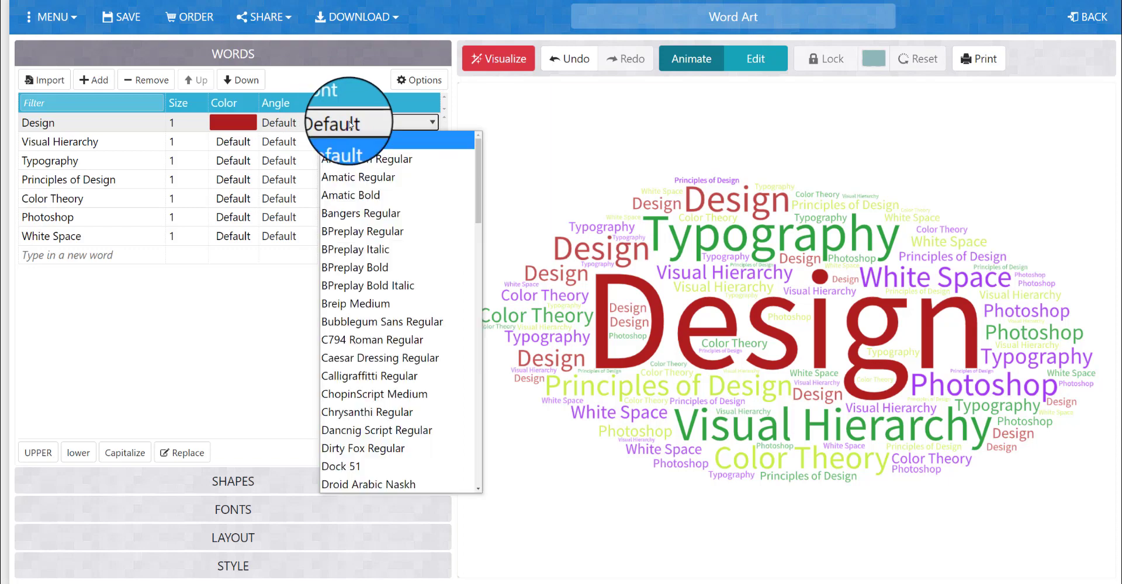
scroll(427, 291, "down", 2)
scroll(429, 315, "down", 15)
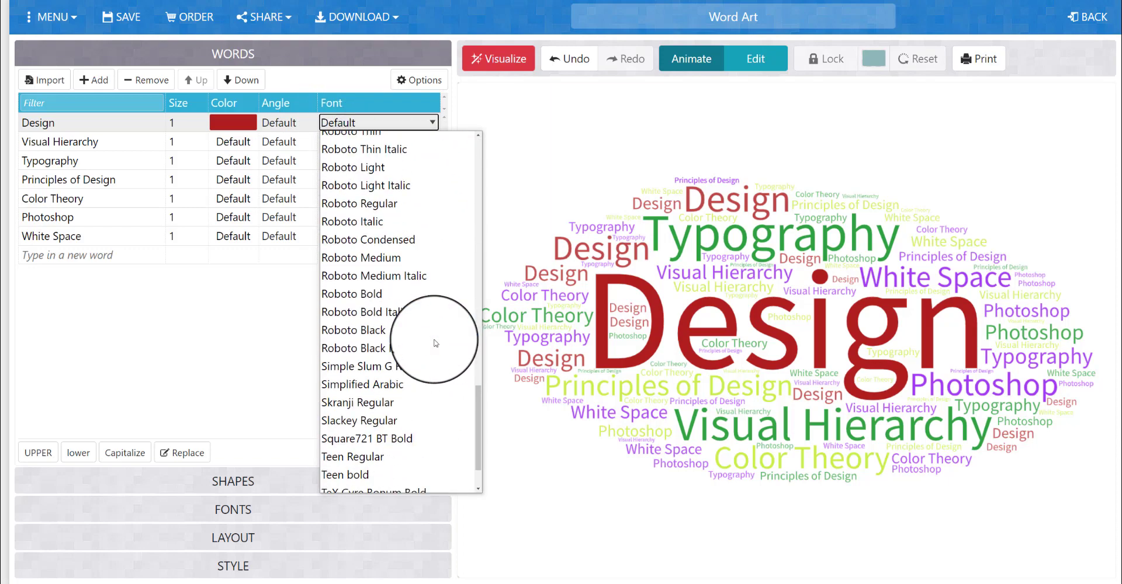
scroll(425, 395, "down", 1)
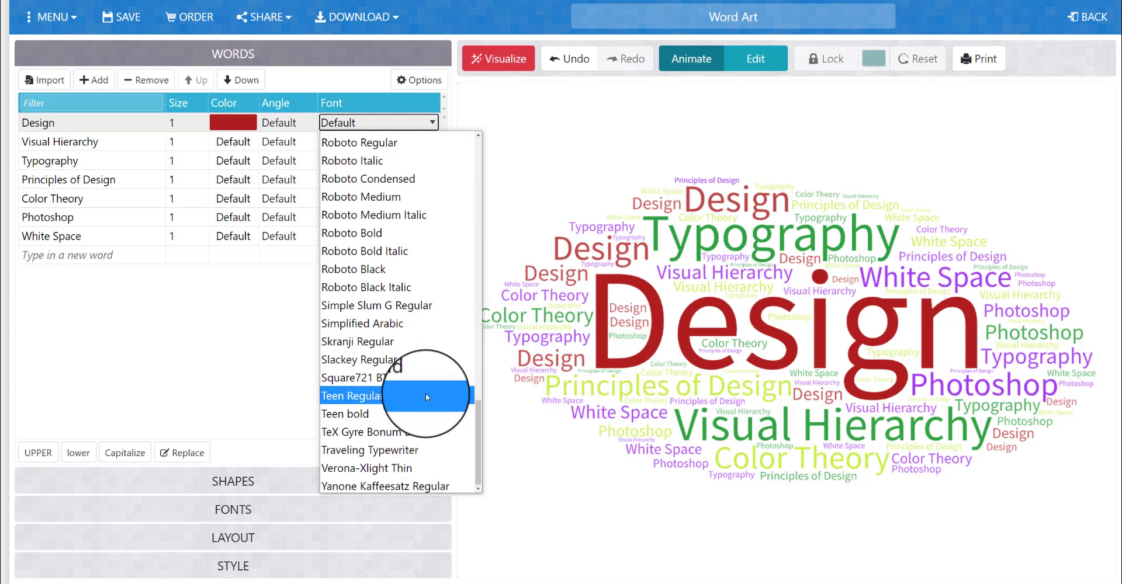
scroll(426, 397, "up", 10)
scroll(408, 344, "down", 3)
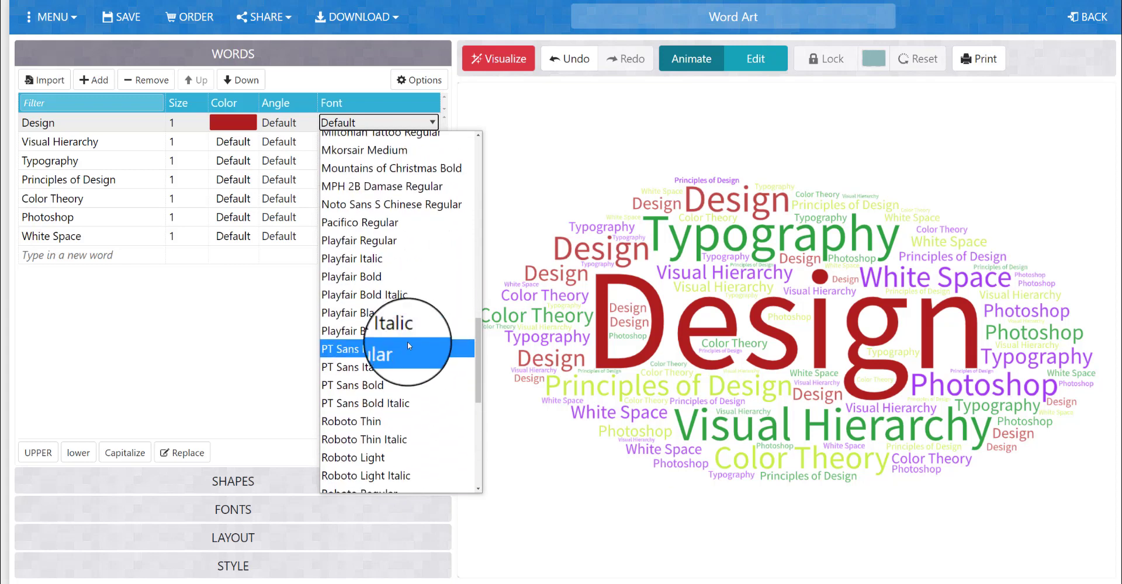
scroll(403, 327, "down", 5)
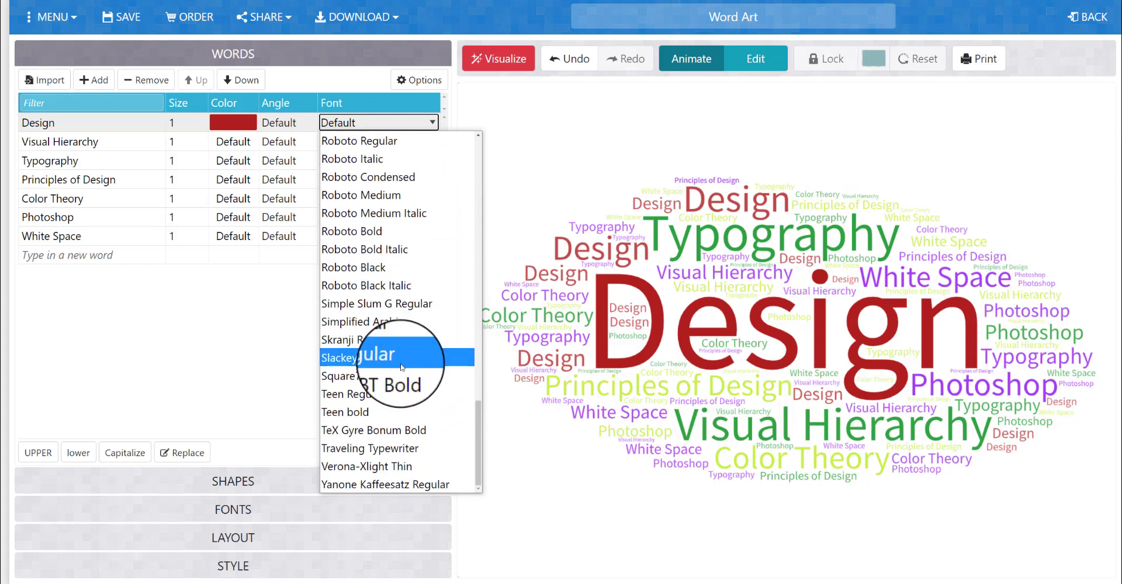
left_click(388, 395)
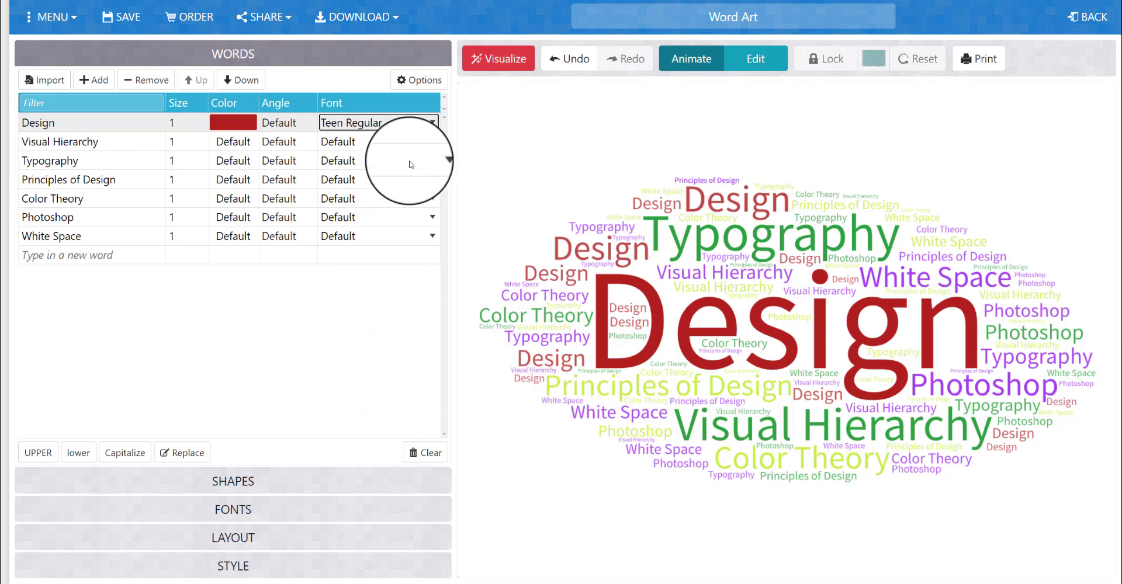
left_click(411, 122)
left_click(411, 122)
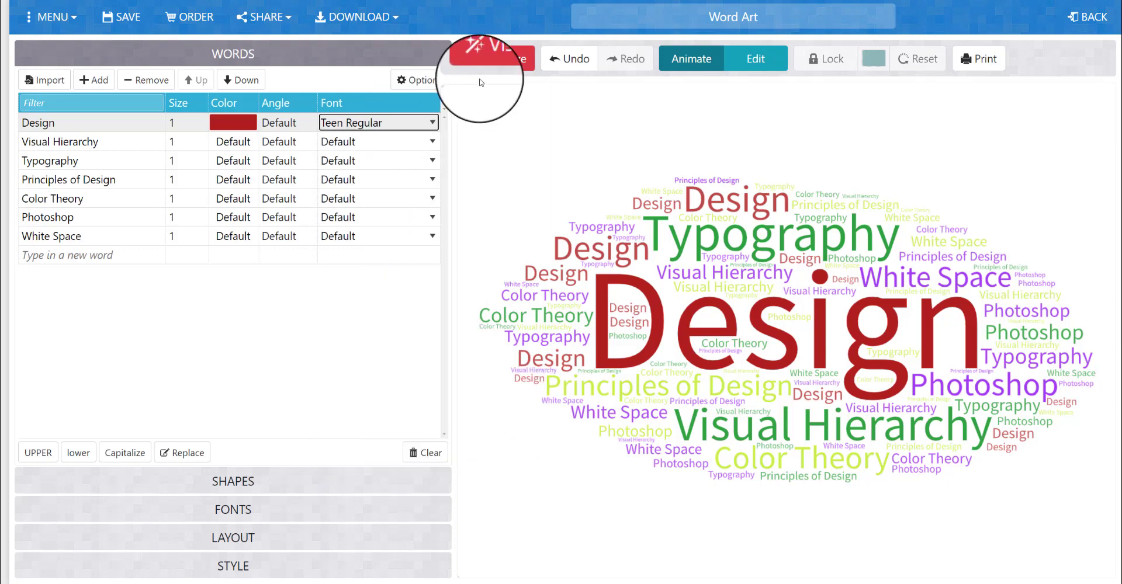
left_click(504, 58)
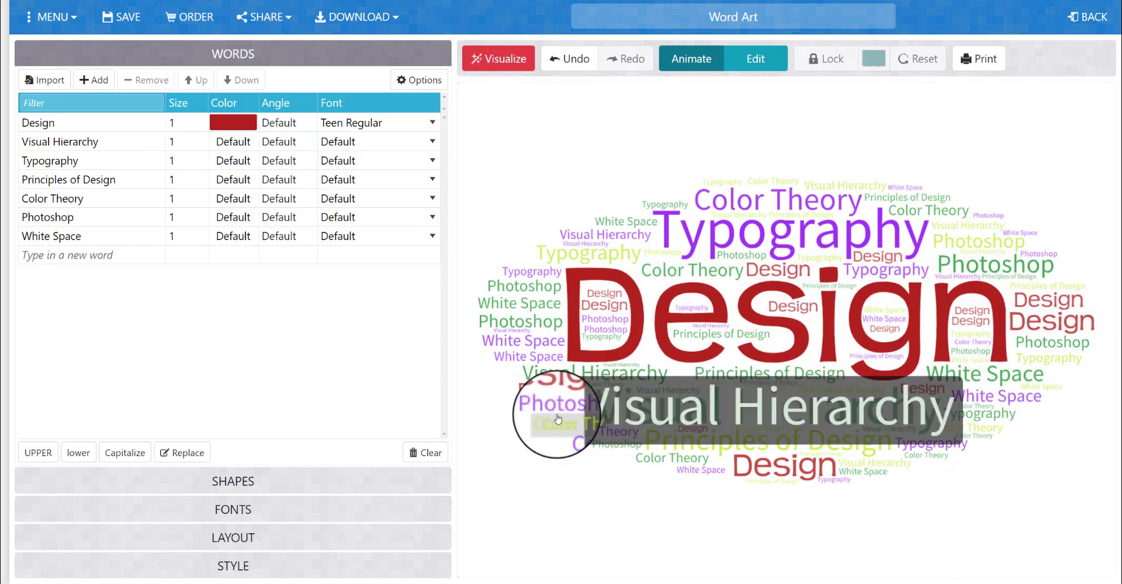
Restore the font of the word "Design" to Default and visualize the cloud again
left_click(395, 123)
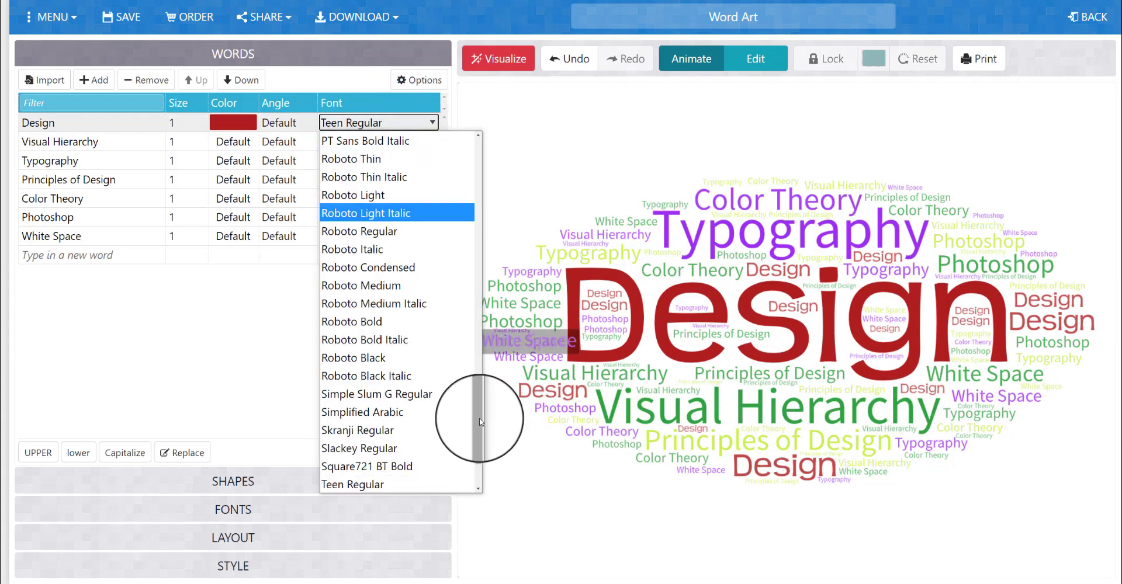
left_click_drag(478, 412, 479, 169)
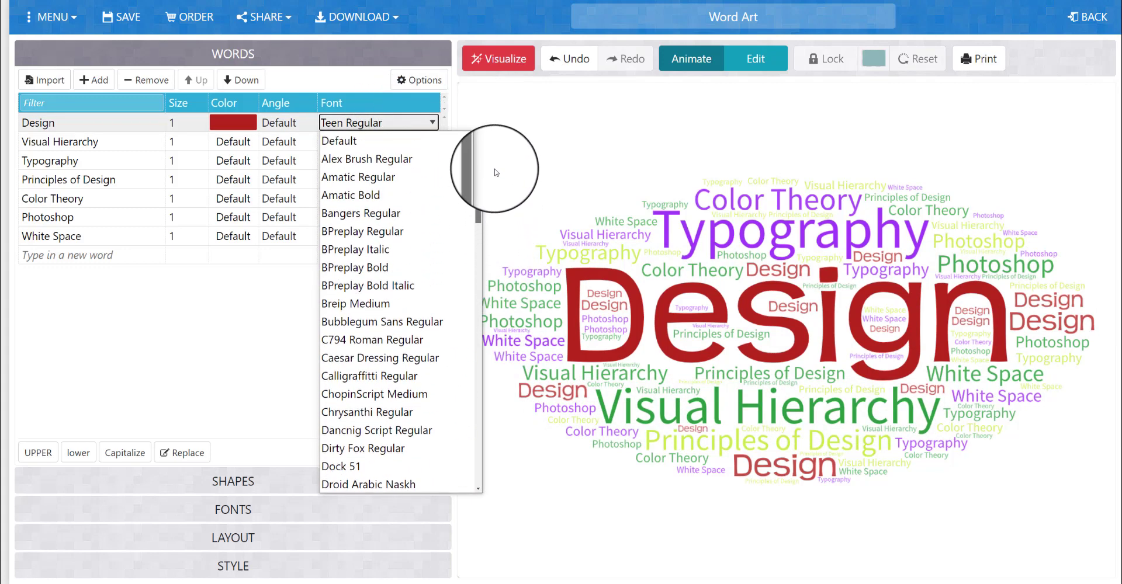
left_click(435, 149)
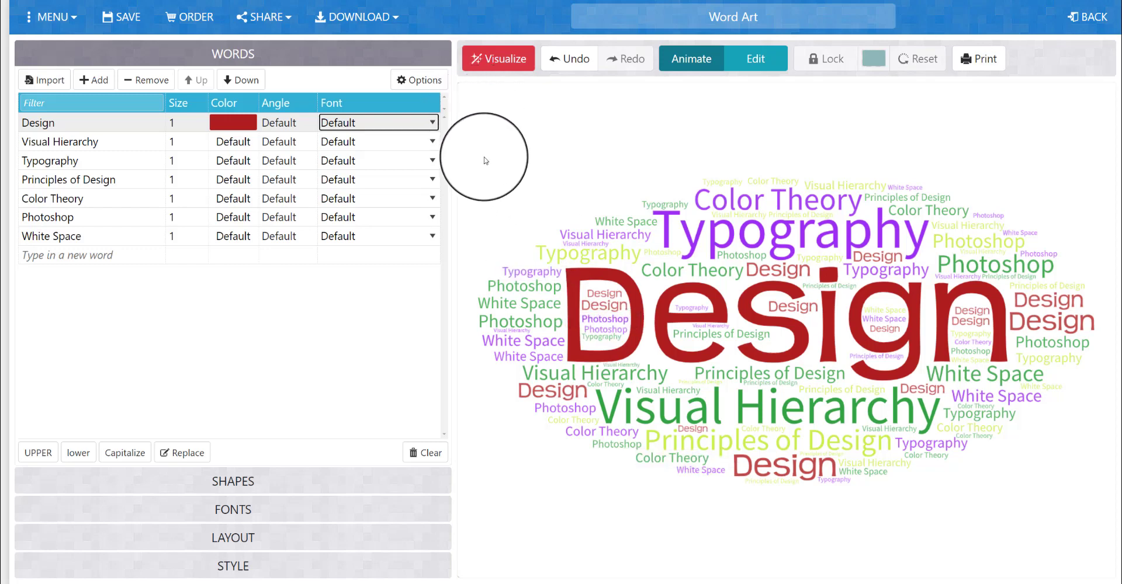
left_click(518, 64)
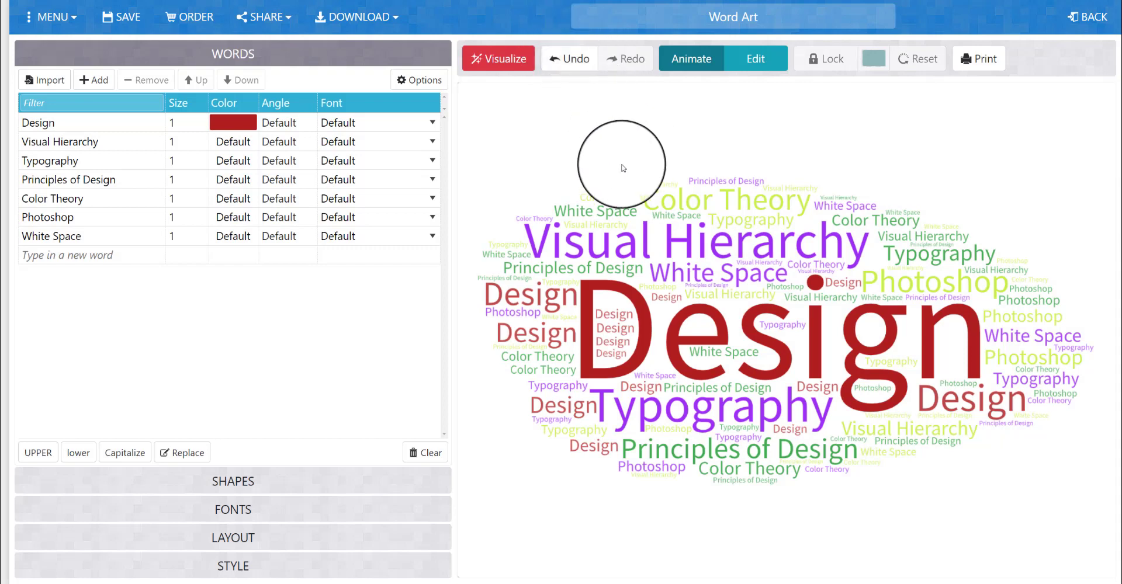
Change the color of the word "Design" to red #FF0000 and refine it to the darker red #BF0D0D
left_click(226, 129)
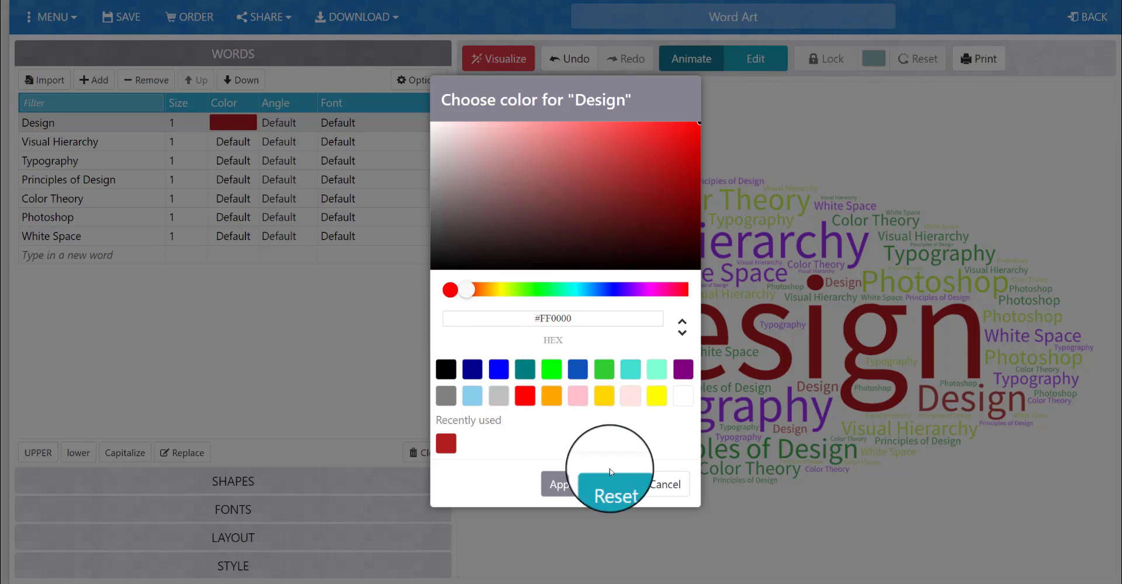
left_click(576, 491)
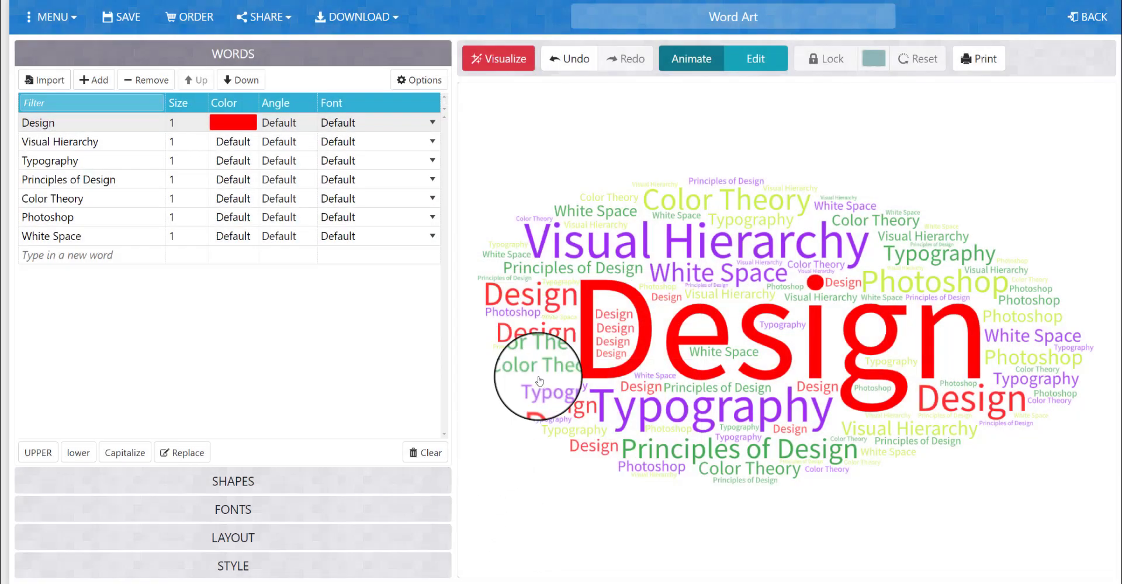
left_click(234, 129)
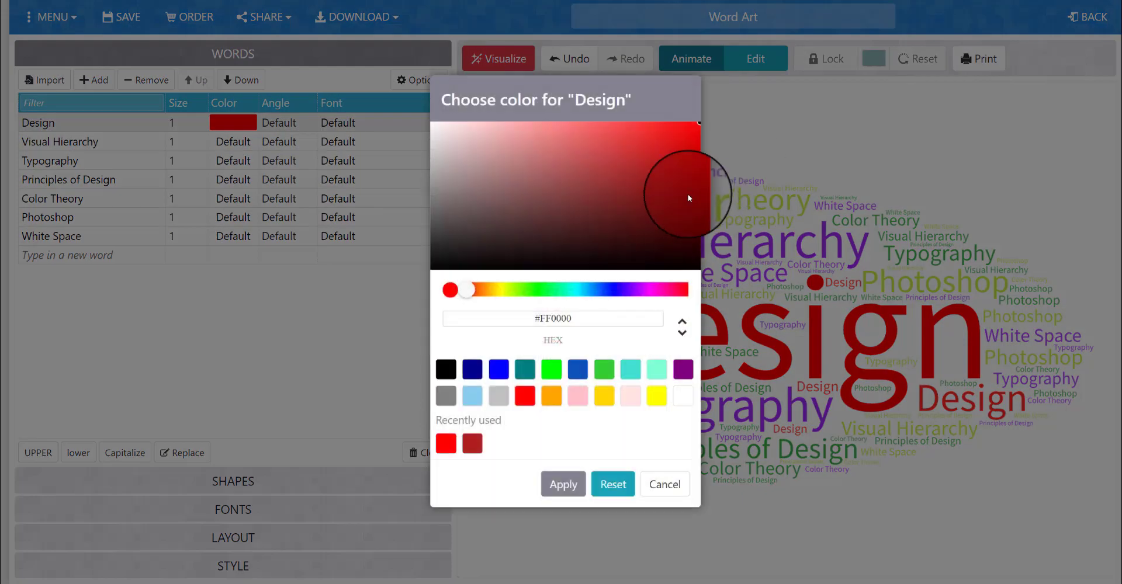
left_click(682, 159)
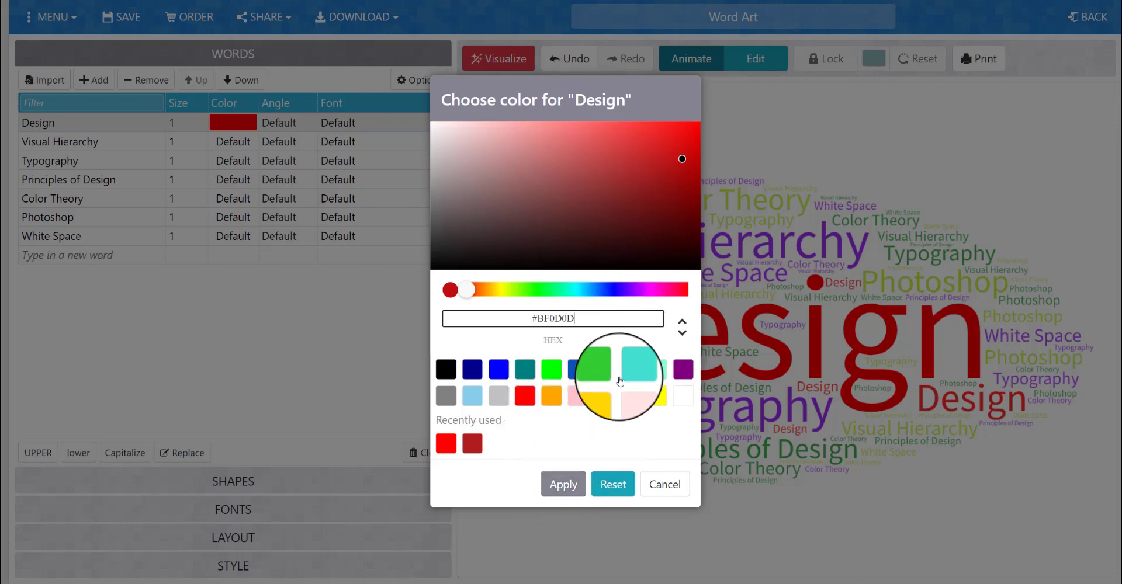
left_click(575, 494)
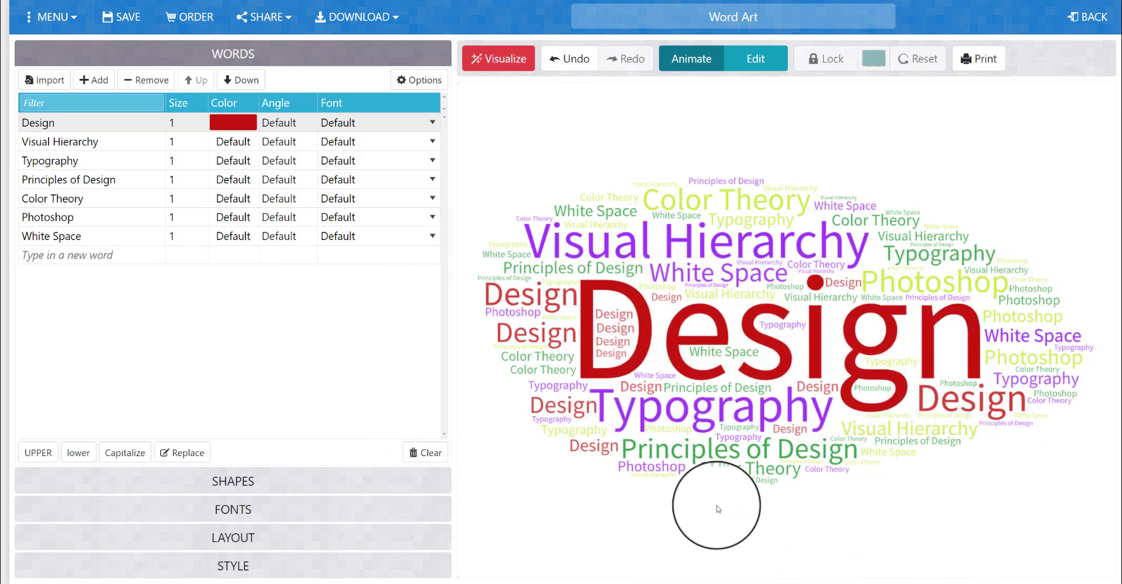
Look through the full gallery of shapes available for the word cloud, including the hearts, numbers, animals, baby and holiday designs
left_click(181, 481)
scroll(176, 465, "down", 3)
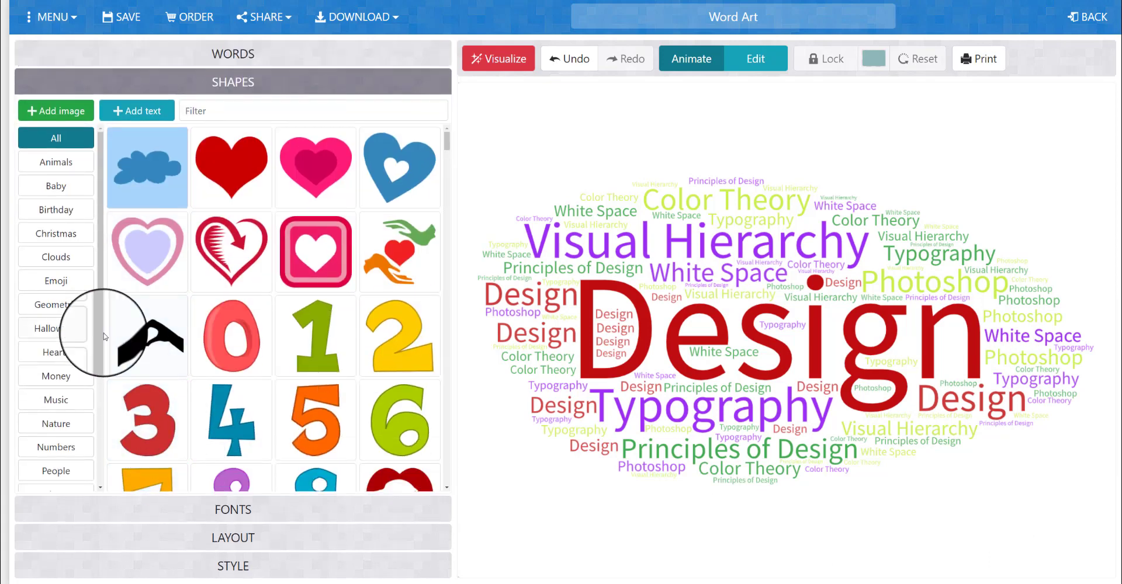
scroll(204, 295, "down", 5)
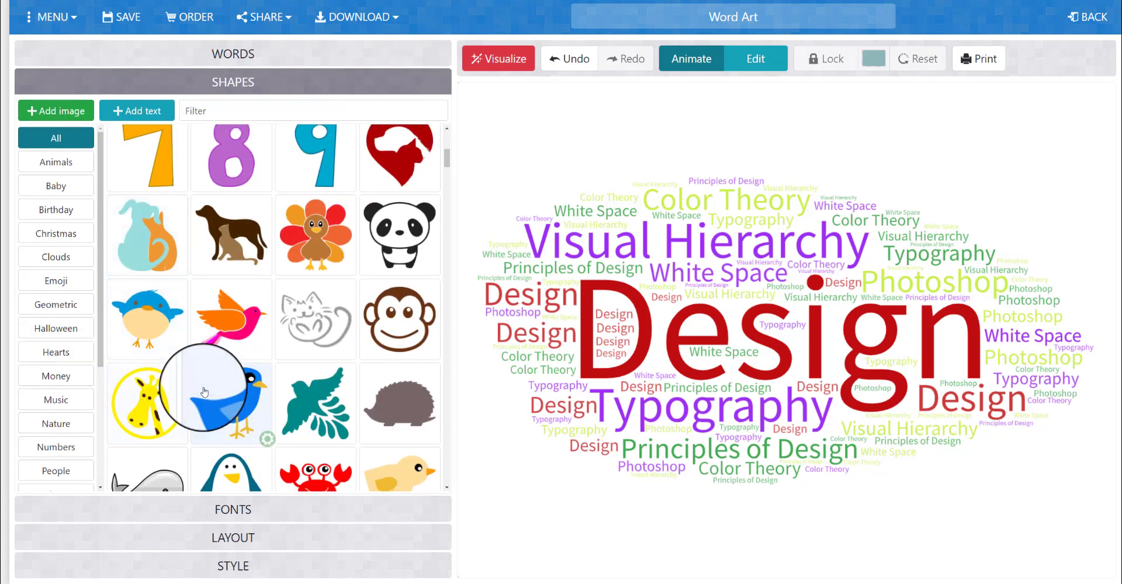
scroll(204, 391, "down", 7)
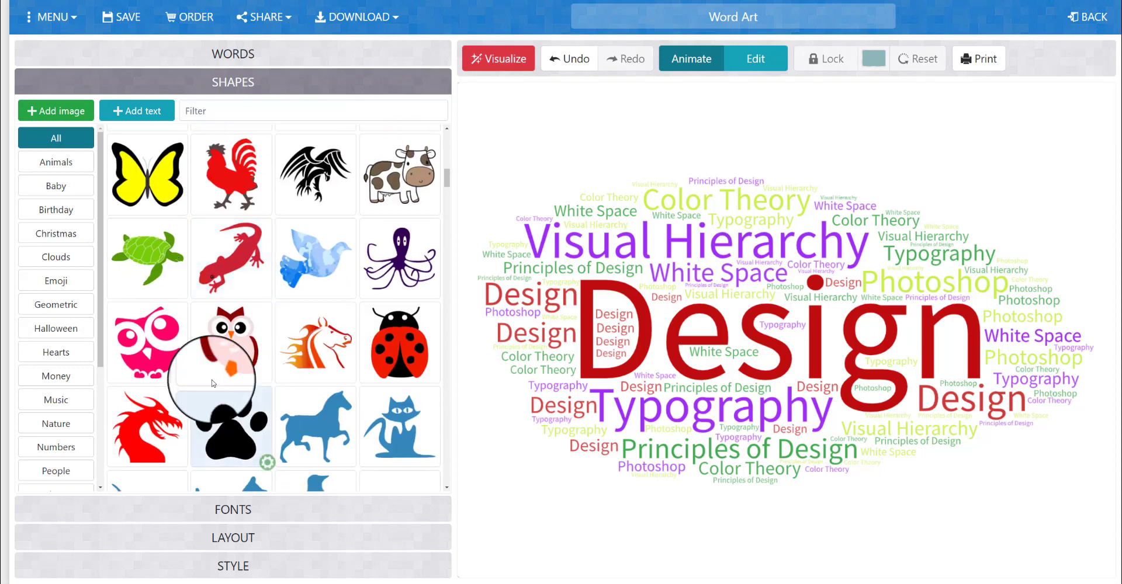
scroll(399, 396, "down", 5)
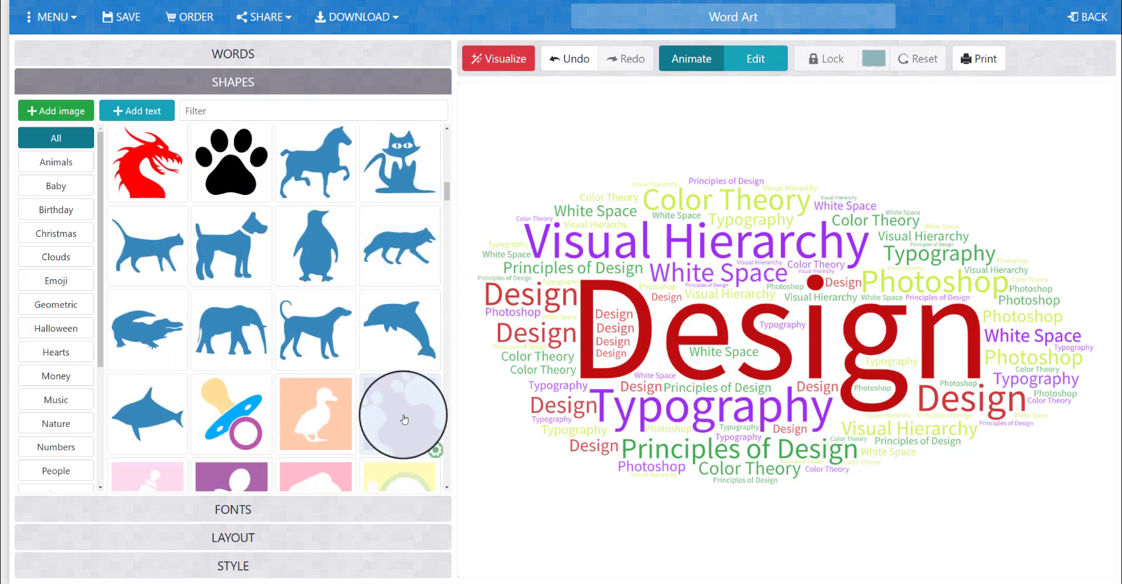
scroll(404, 420, "down", 4)
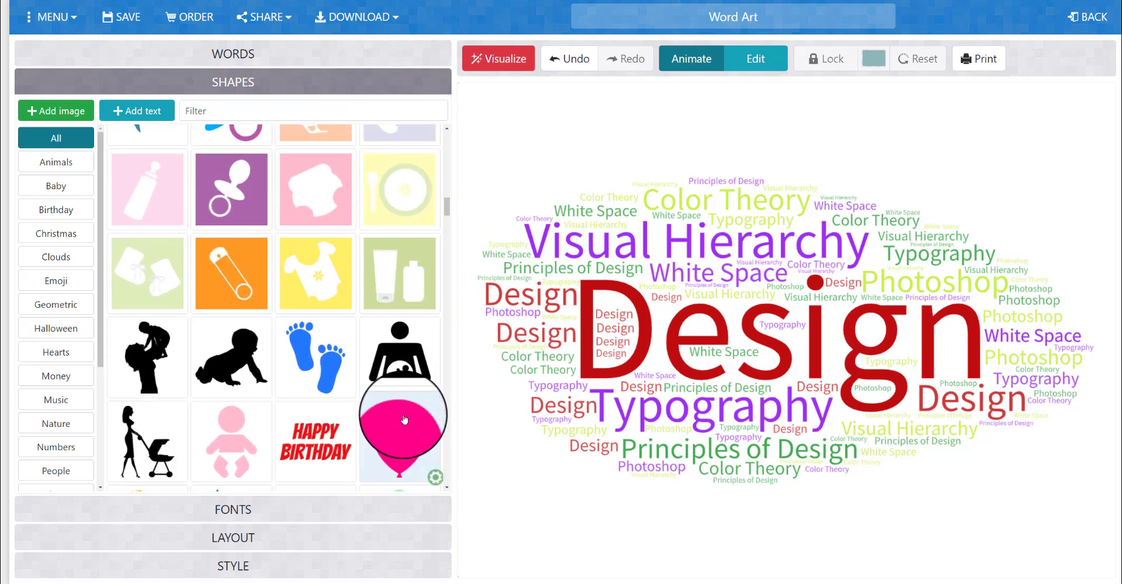
scroll(404, 420, "down", 4)
scroll(421, 351, "down", 1)
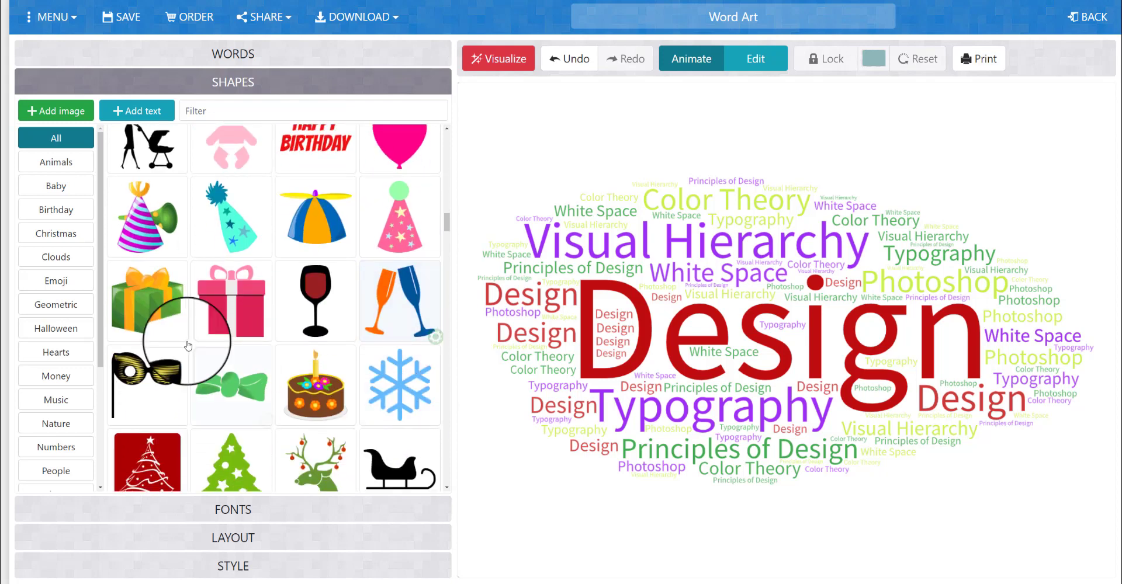
scroll(354, 366, "down", 2)
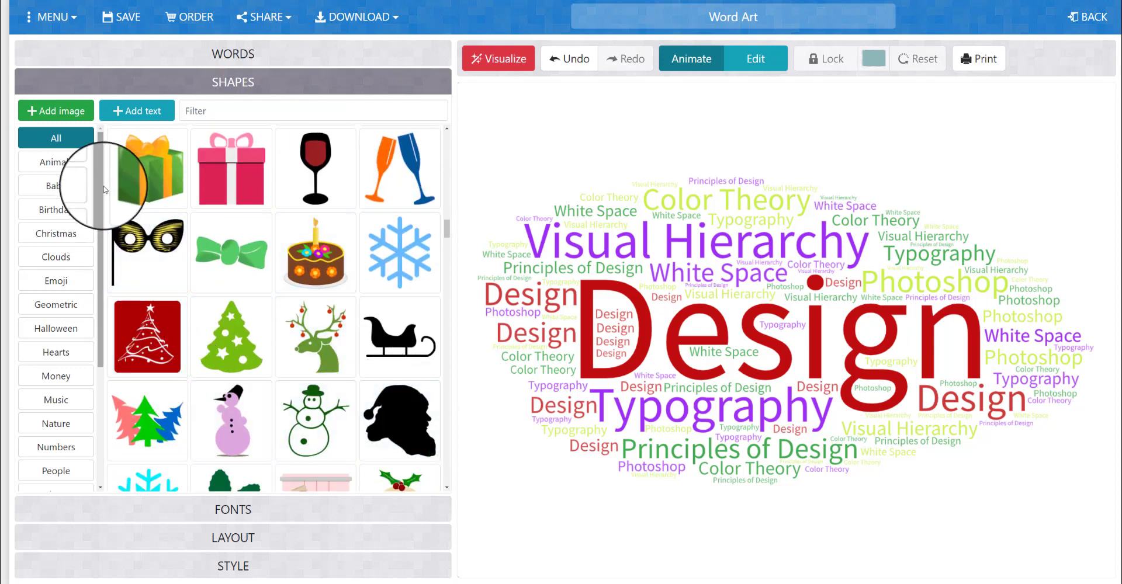
Choose the multicolored overlapping-circles shape from the Other category and visualize the cloud in it
left_click_drag(103, 175, 119, 353)
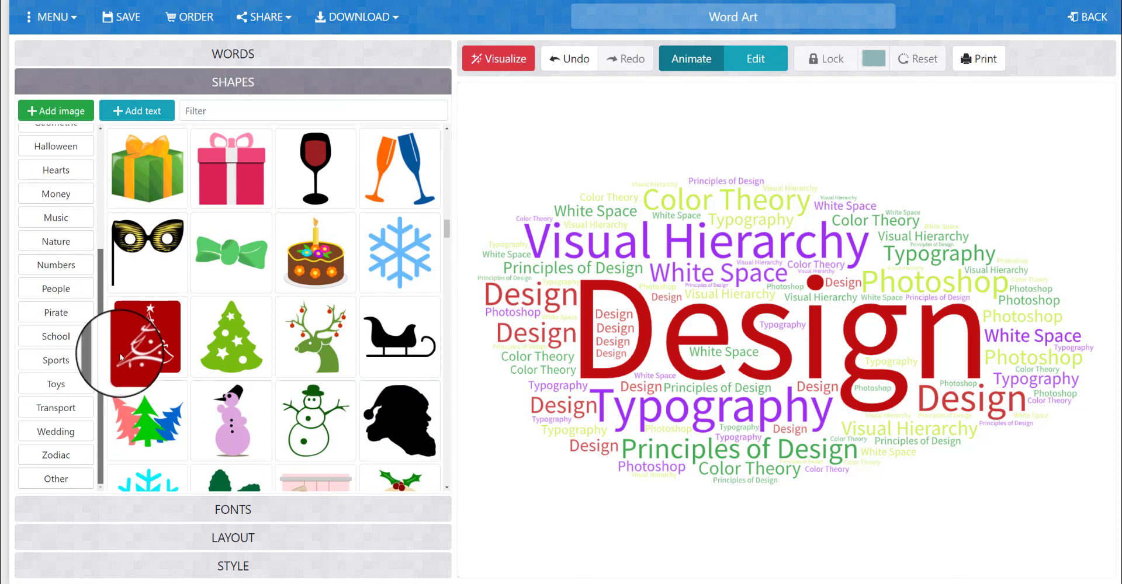
left_click(64, 479)
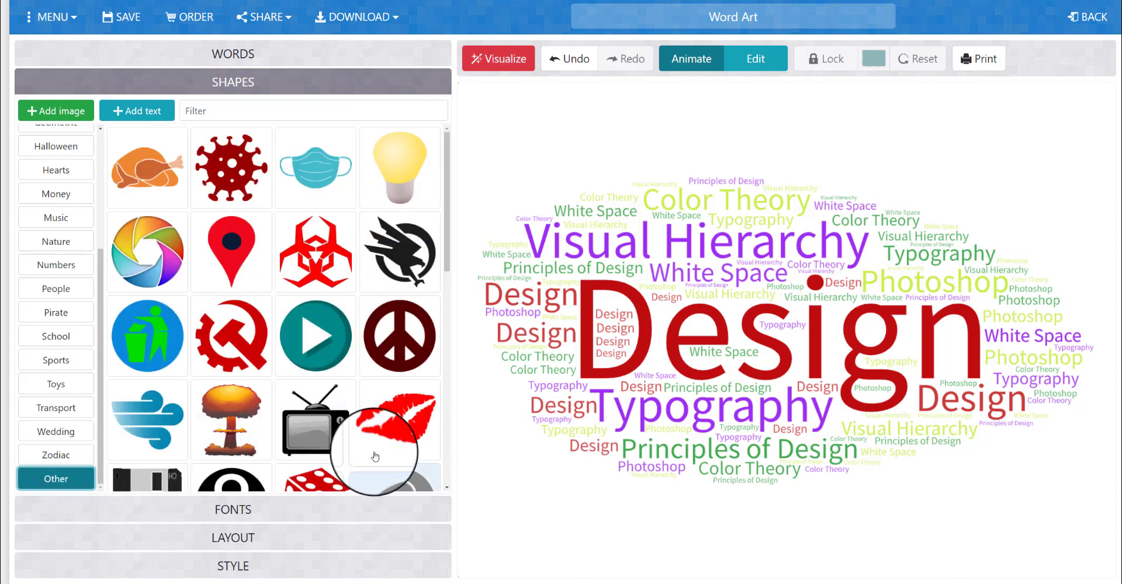
scroll(375, 457, "down", 7)
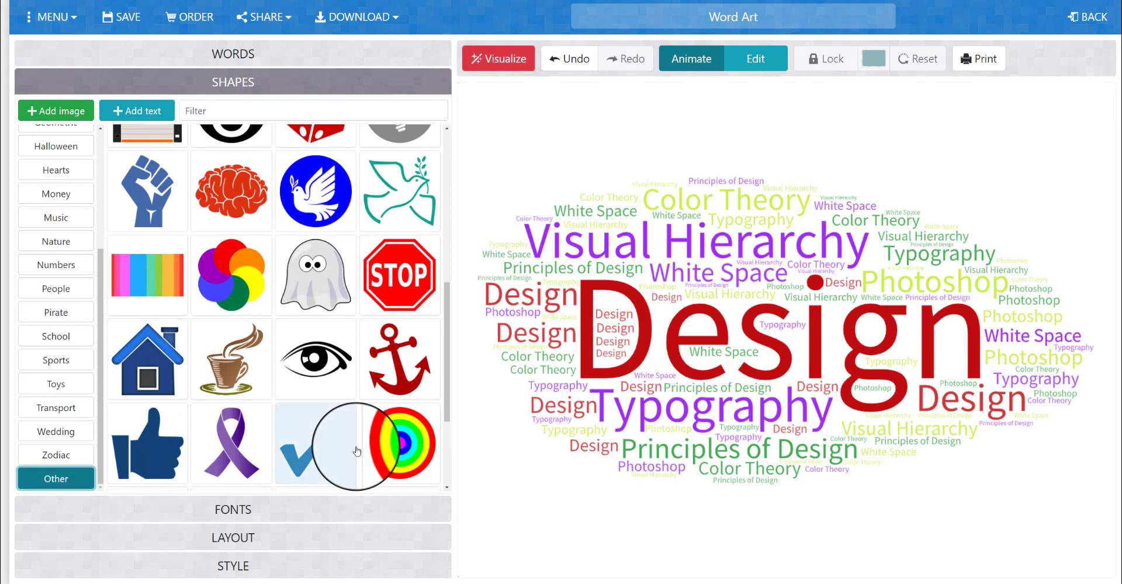
scroll(358, 451, "down", 3)
scroll(326, 450, "up", 4)
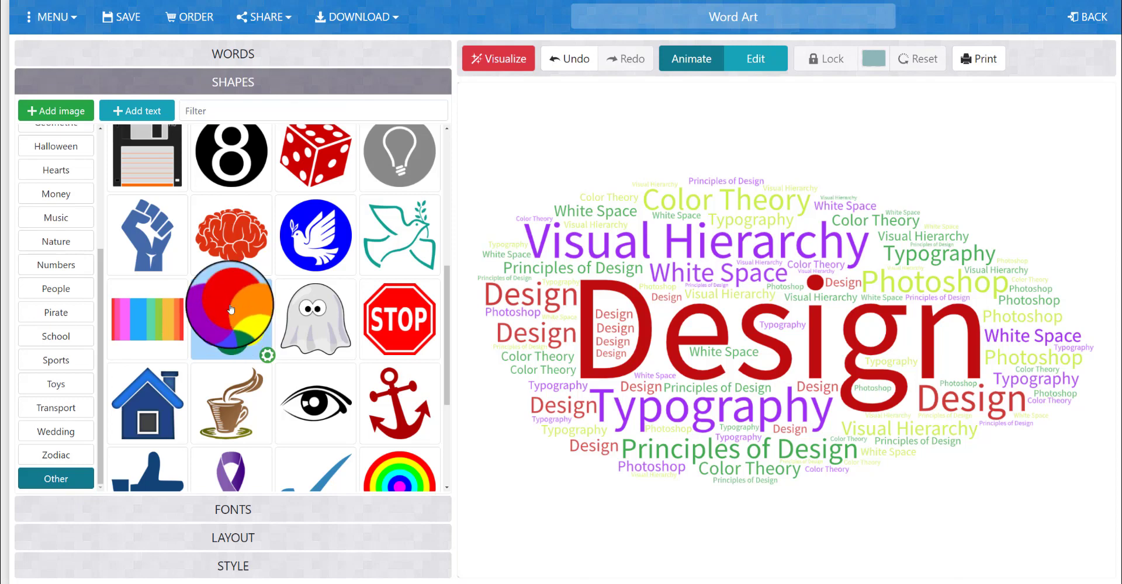
left_click_drag(231, 320, 606, 136)
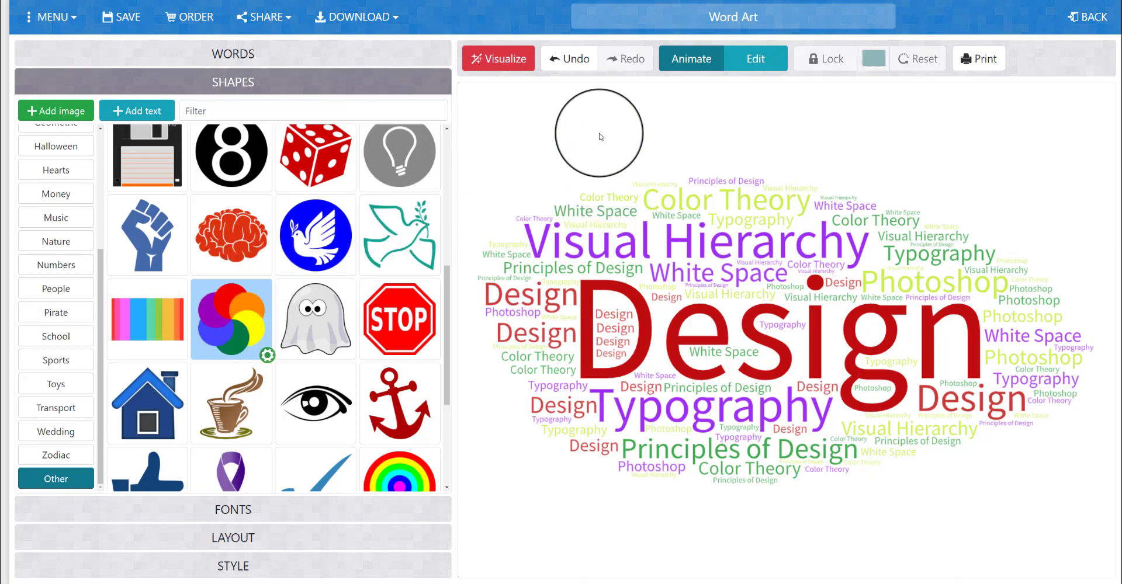
left_click(520, 57)
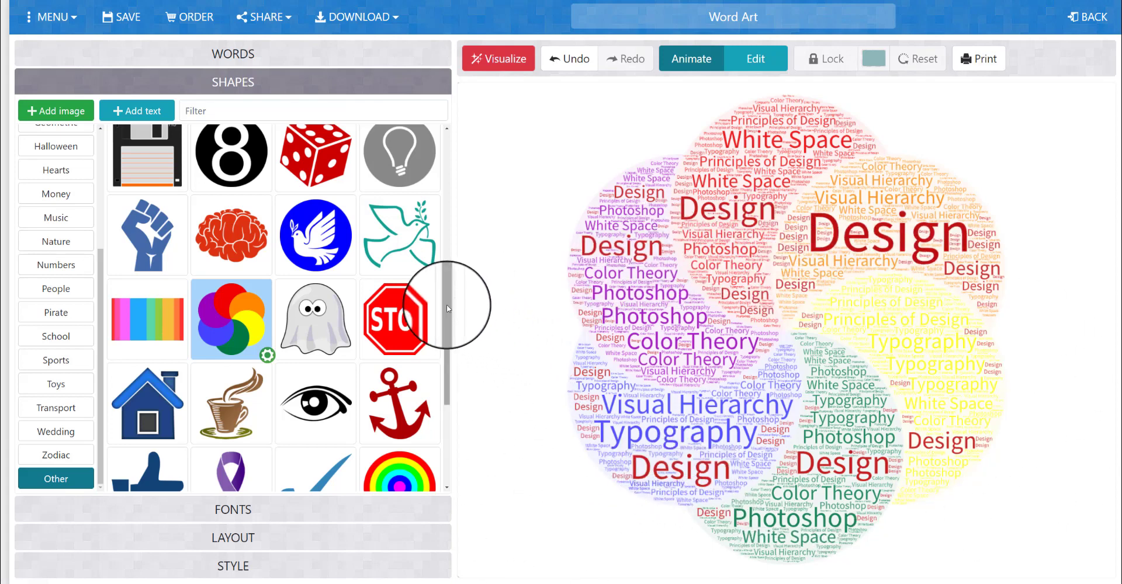
left_click_drag(447, 304, 451, 431)
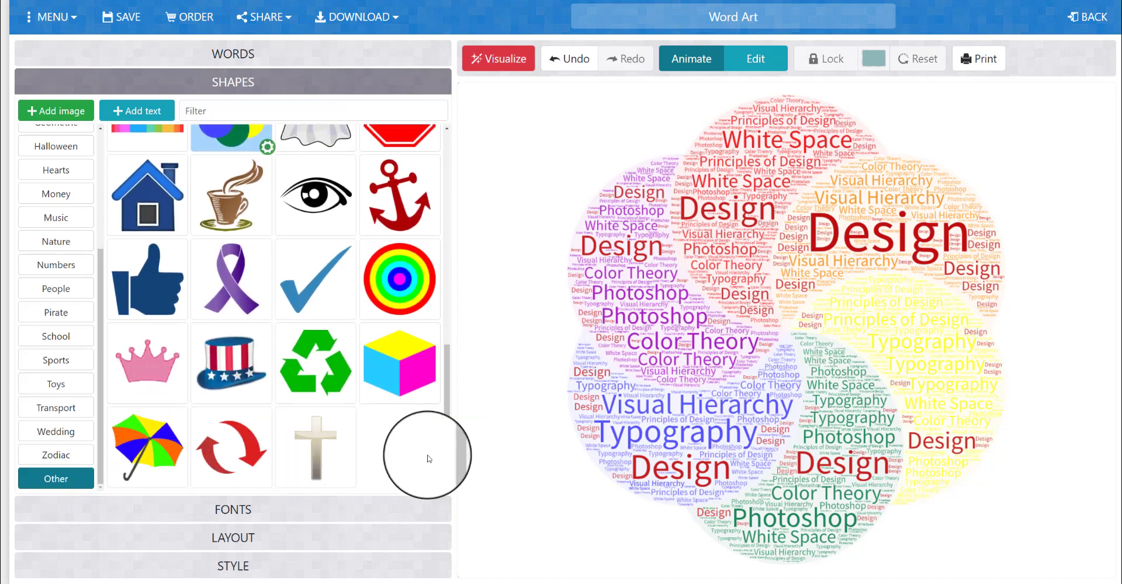
scroll(251, 325, "up", 2)
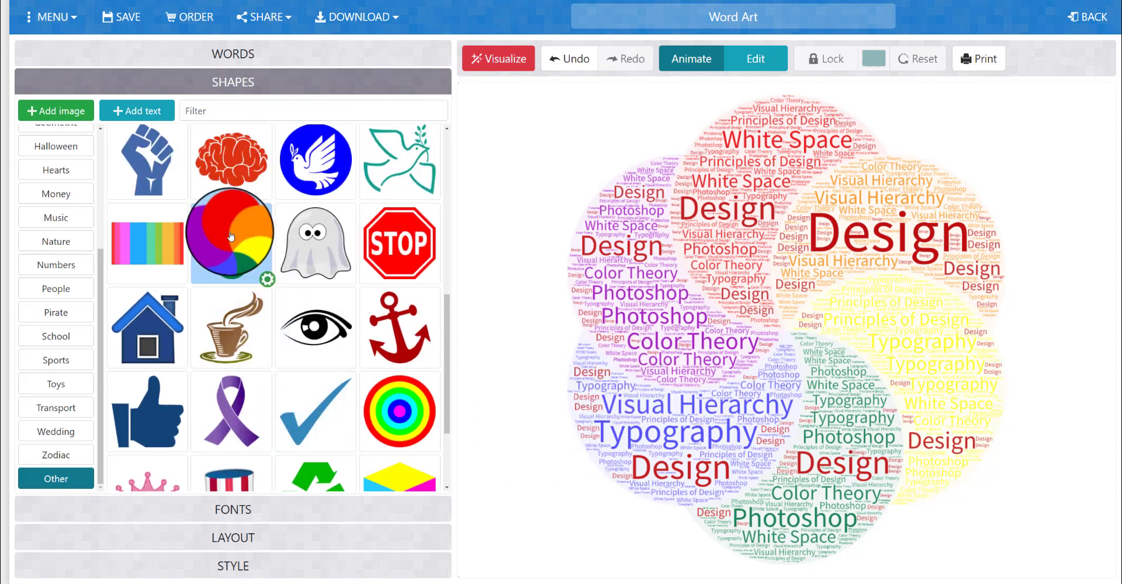
scroll(222, 242, "up", 1)
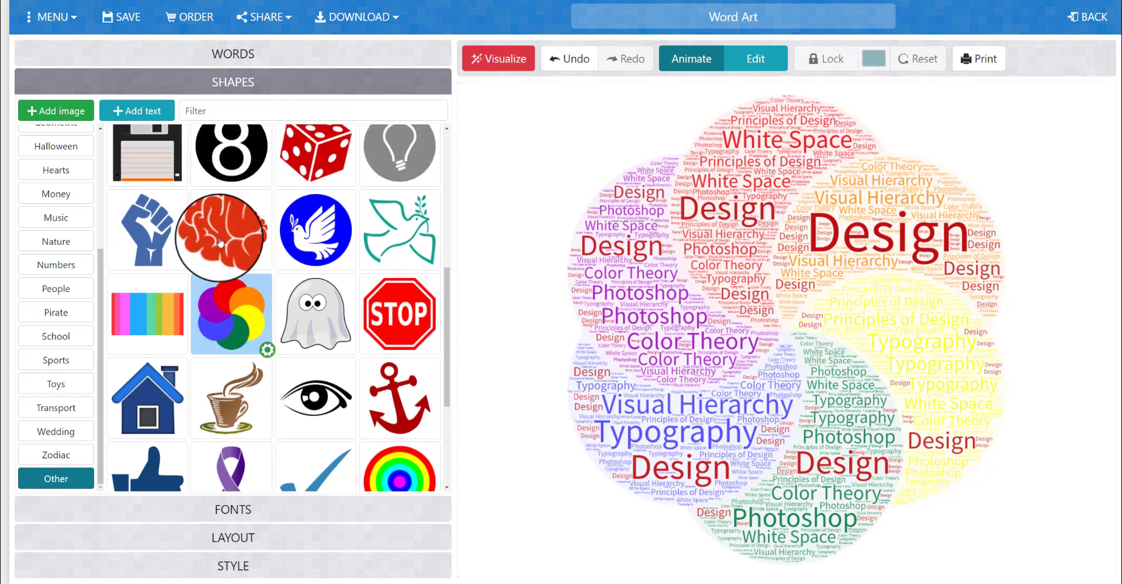
scroll(221, 242, "up", 1)
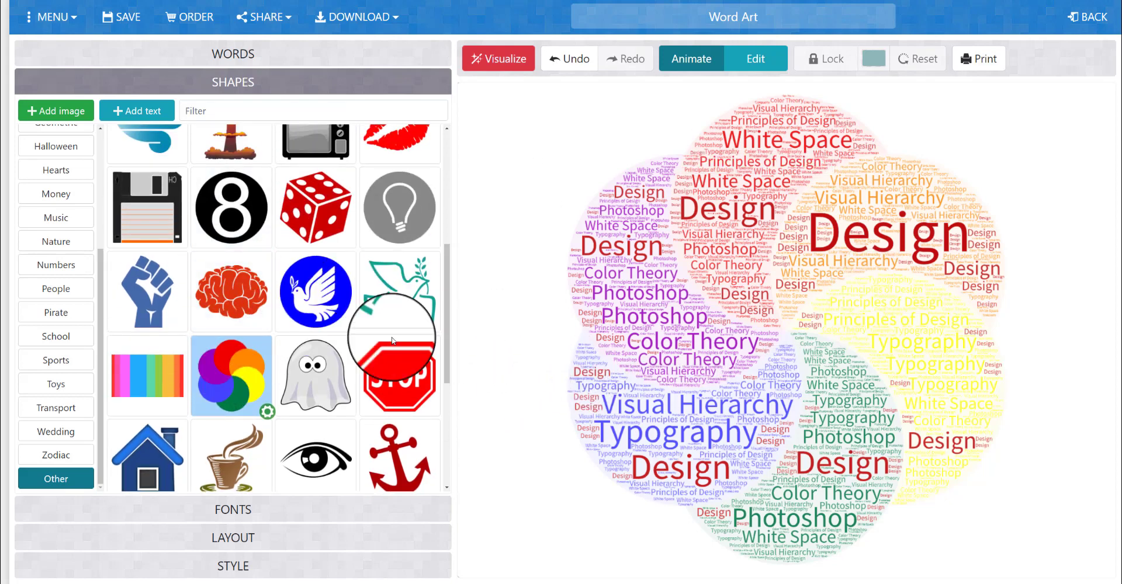
Set the font of the whole word cloud to Caesar Dressing Regular and visualize it
left_click(267, 516)
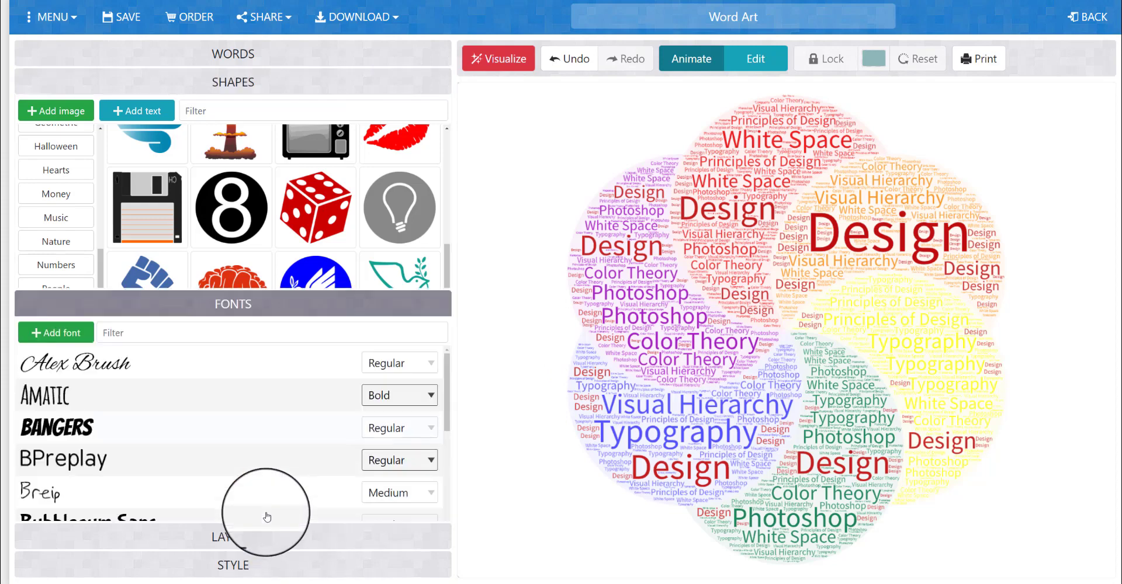
scroll(268, 513, "down", 10)
scroll(336, 429, "up", 5)
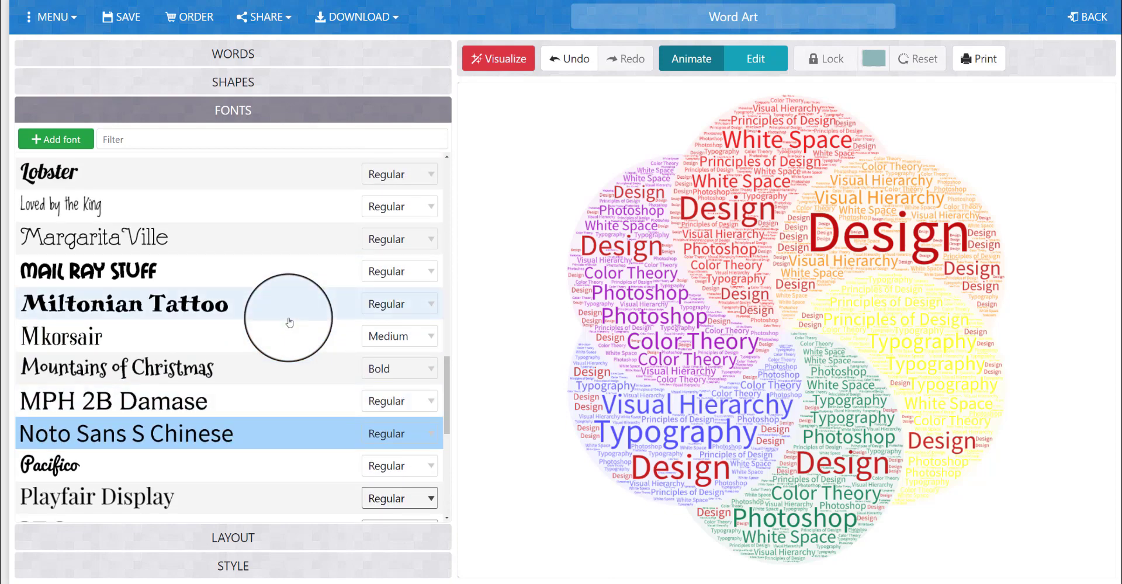
scroll(292, 318, "up", 4)
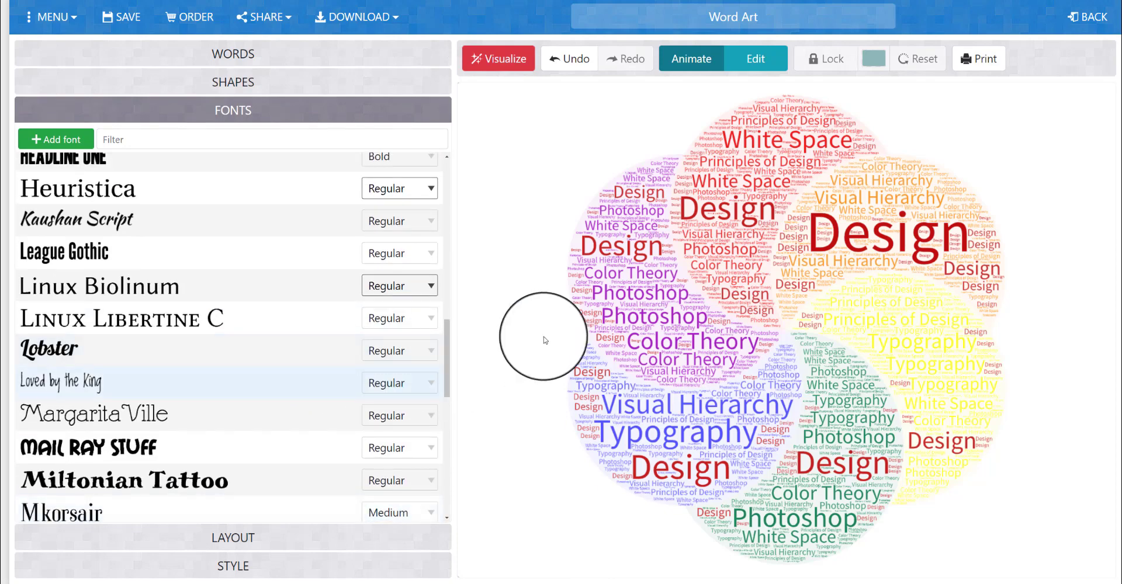
scroll(303, 431, "down", 1)
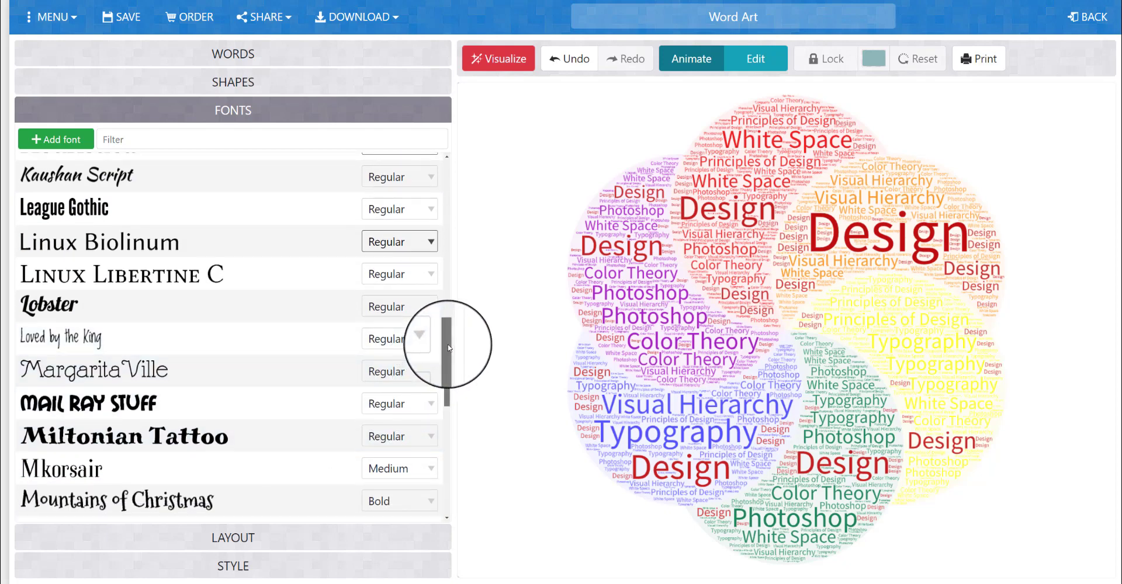
left_click_drag(449, 349, 453, 457)
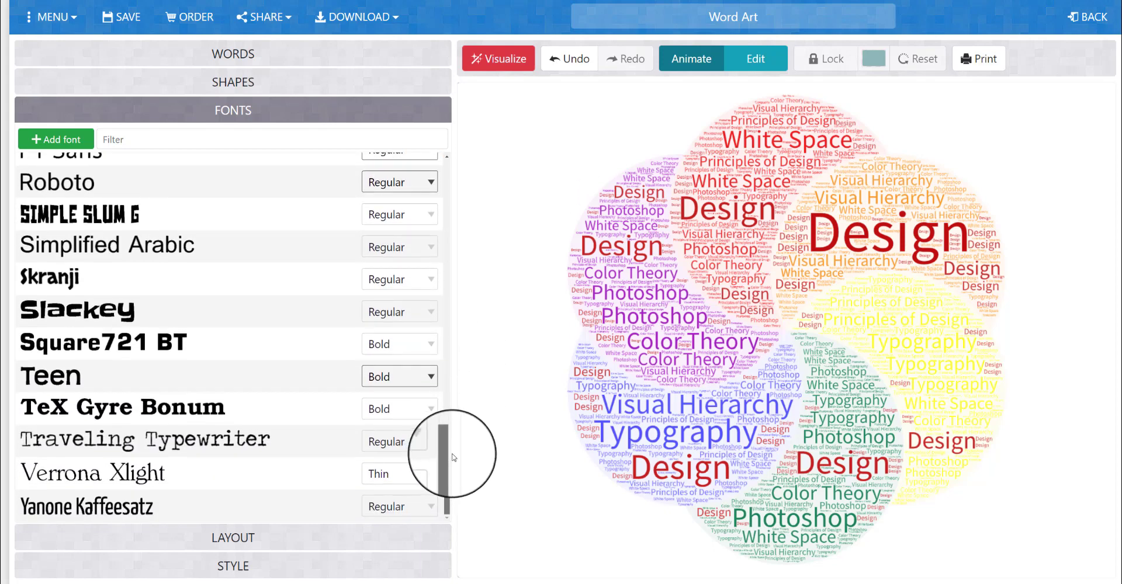
mouse_move(453, 457)
left_mouse_down()
mouse_move(457, 171)
mouse_move(456, 213)
left_mouse_up()
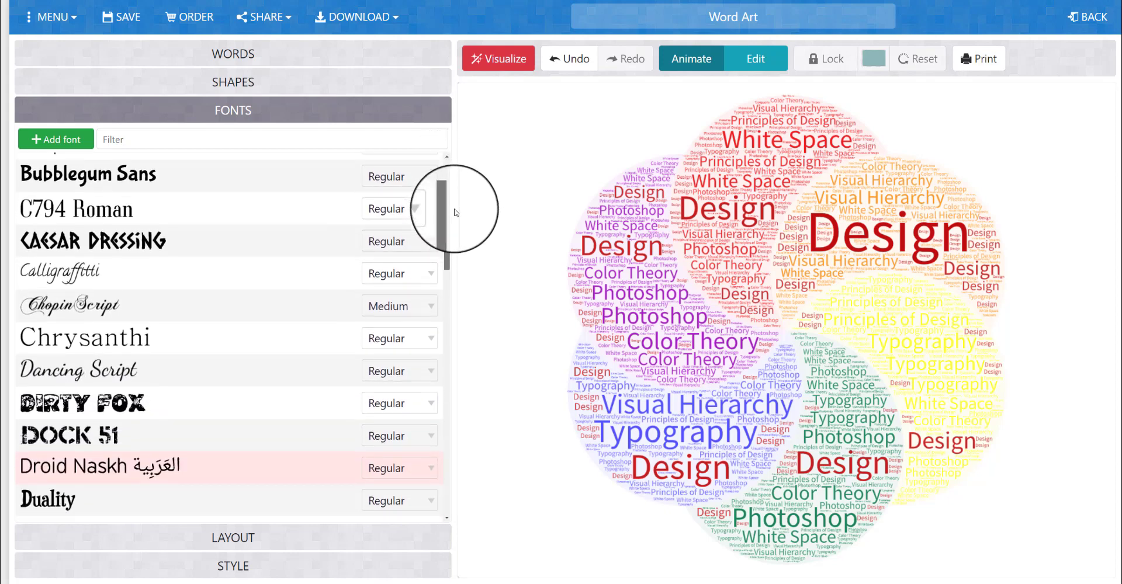
left_click(131, 246)
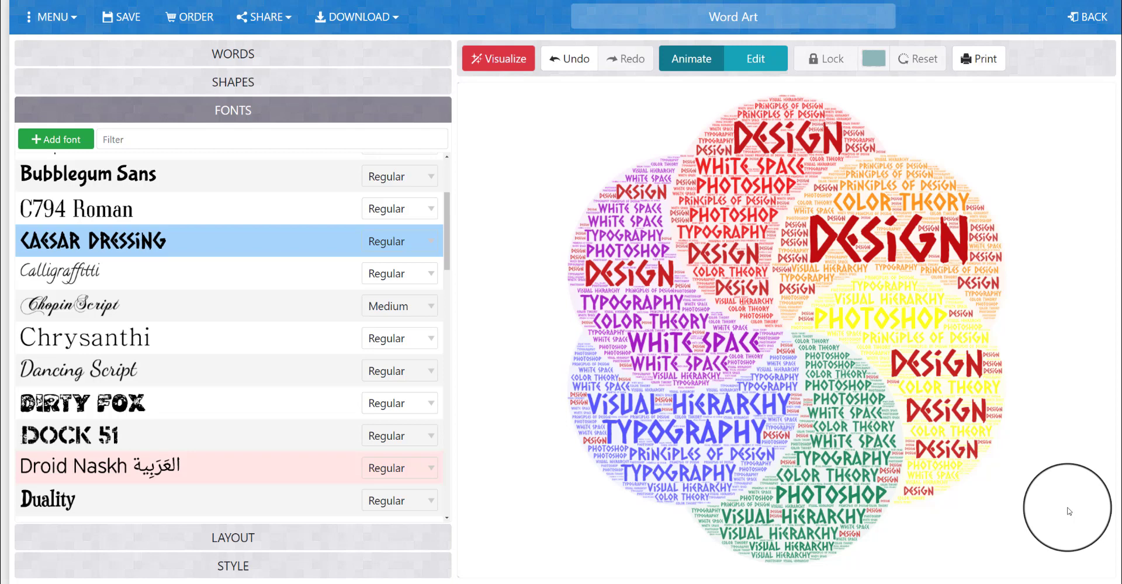
scroll(228, 363, "up", 3)
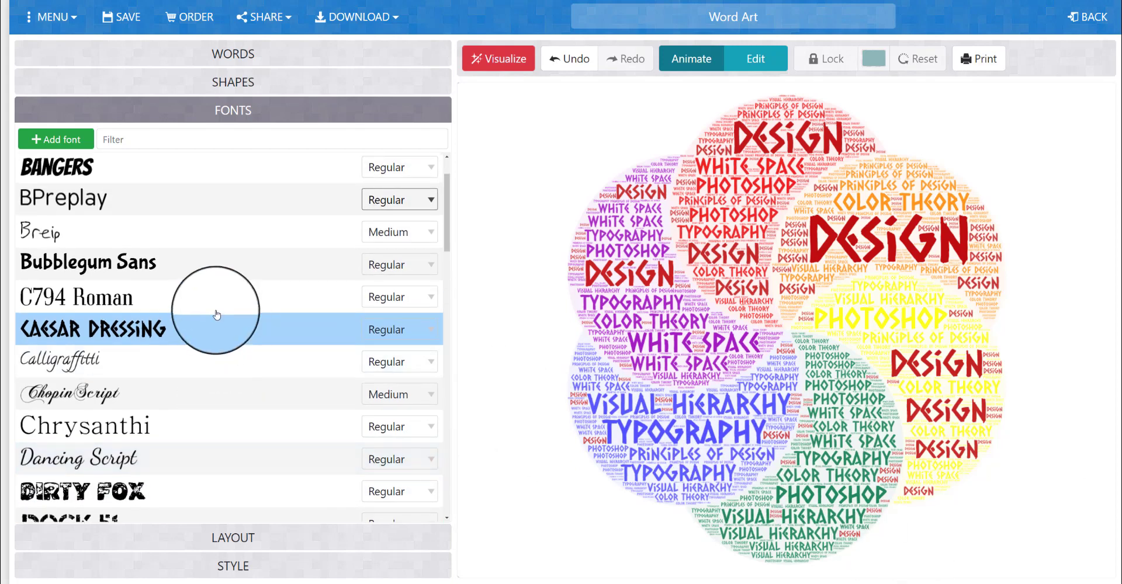
scroll(217, 312, "up", 2)
scroll(233, 362, "down", 4)
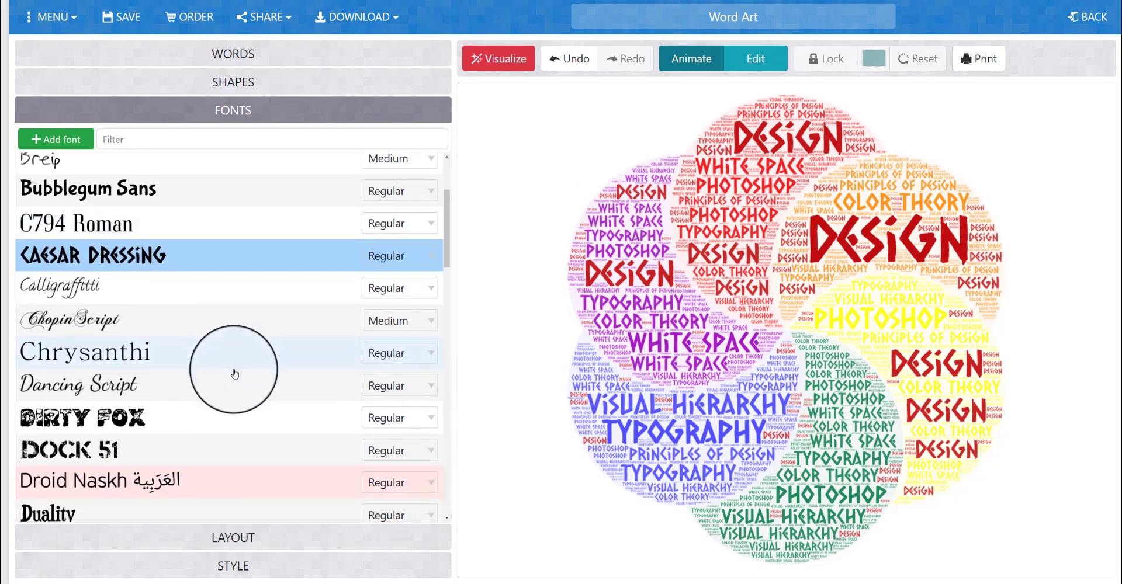
Change the font of the whole word cloud to Bubblegum Sans Regular and visualize it
scroll(234, 374, "down", 5)
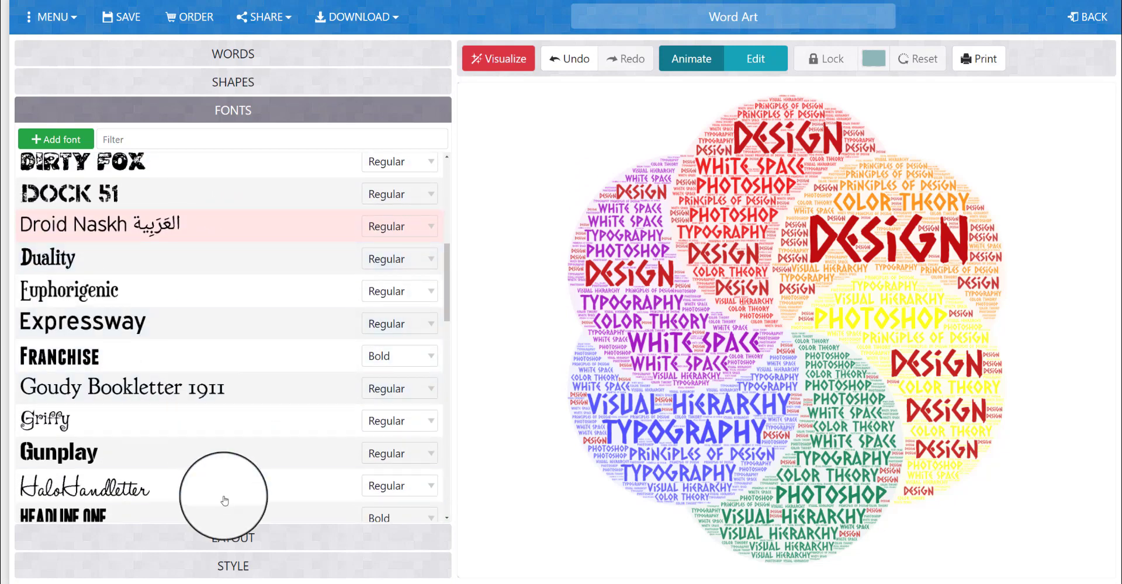
scroll(224, 501, "down", 5)
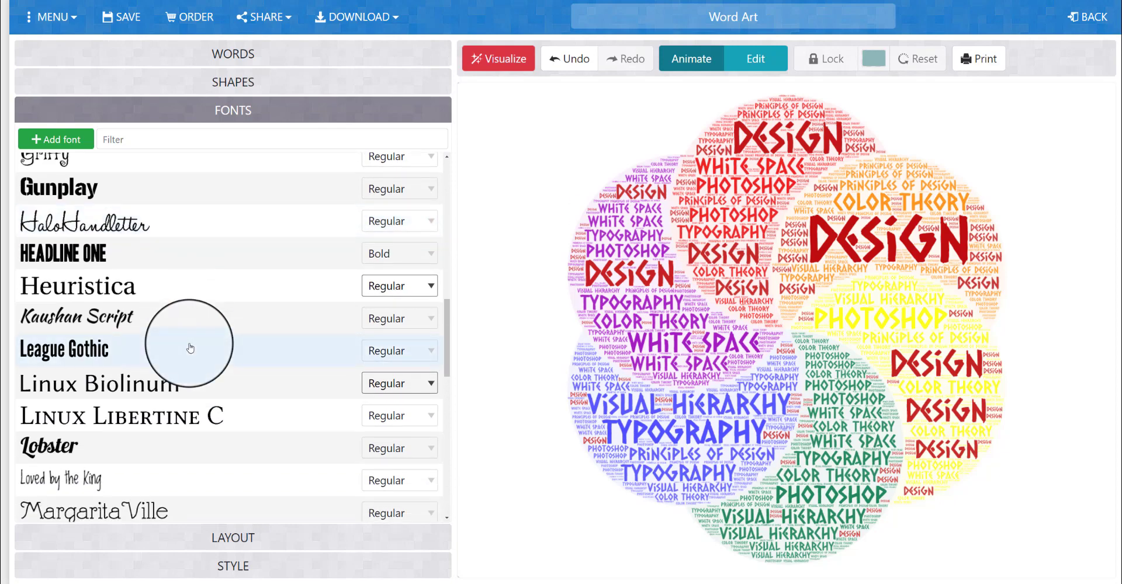
scroll(190, 348, "up", 10)
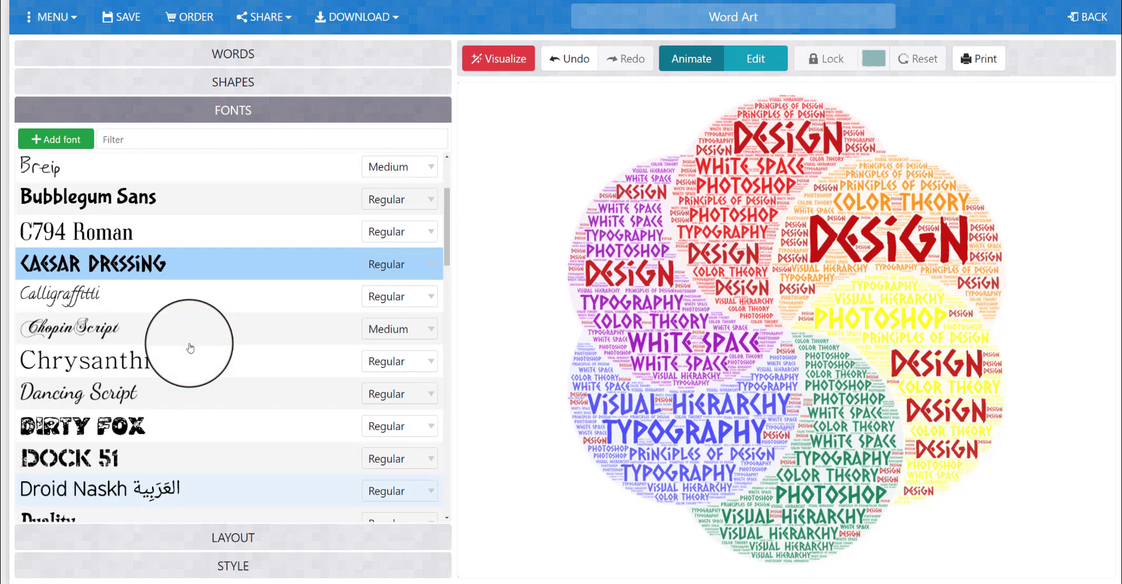
scroll(190, 348, "up", 1)
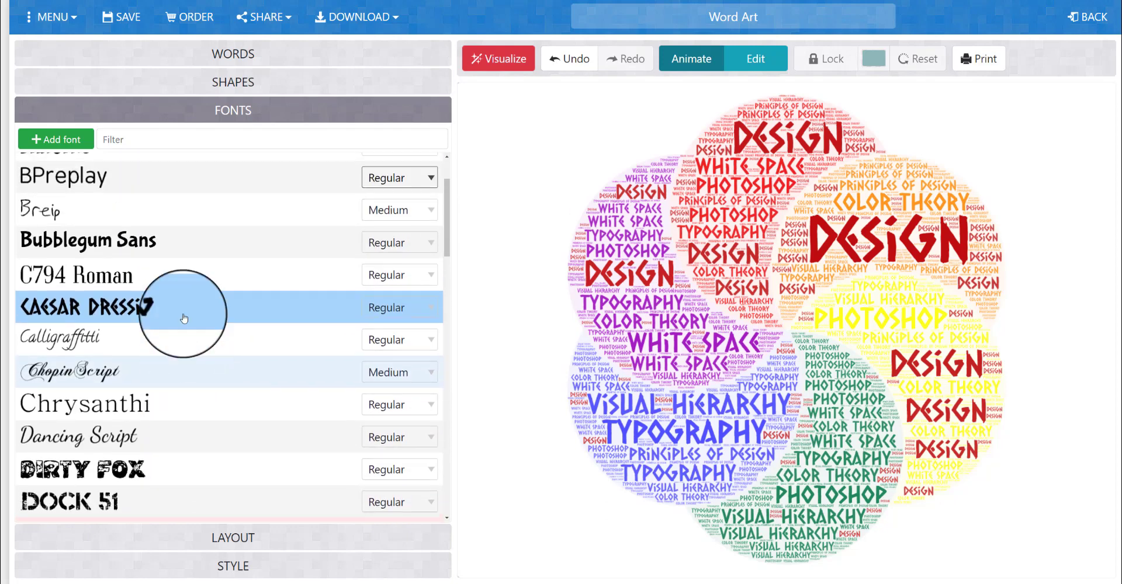
left_click(162, 234)
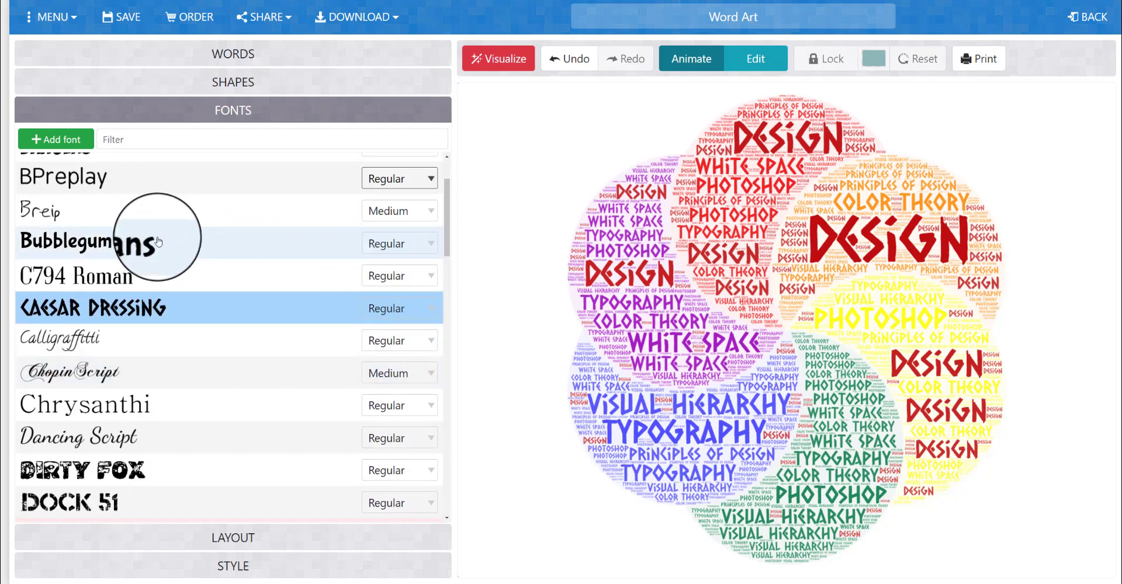
left_click(522, 61)
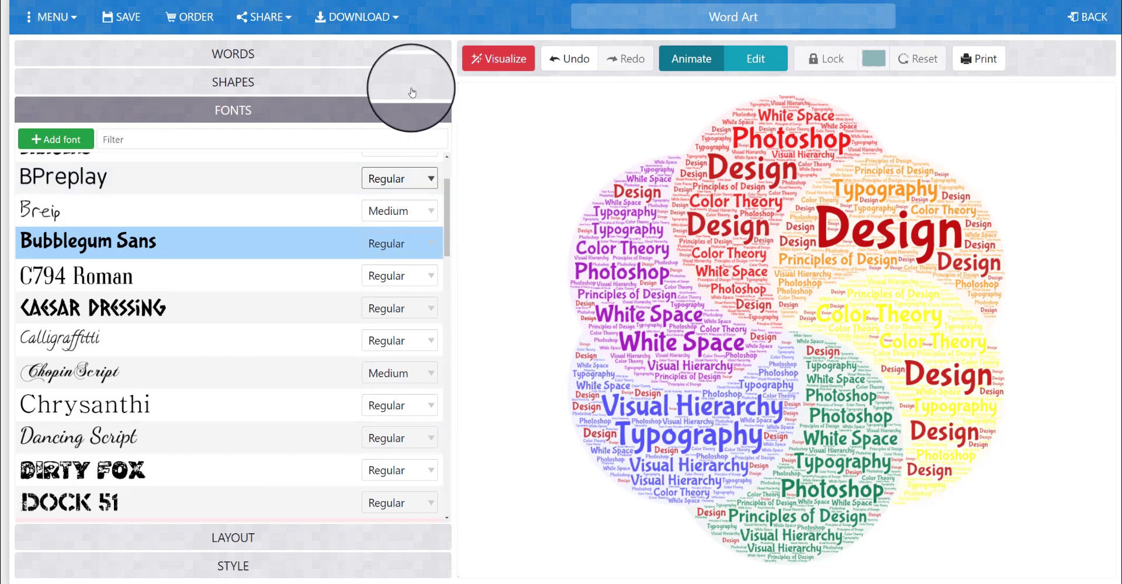
Look through the fonts that can be assigned individually to the word "Design" in the word list
left_click(350, 56)
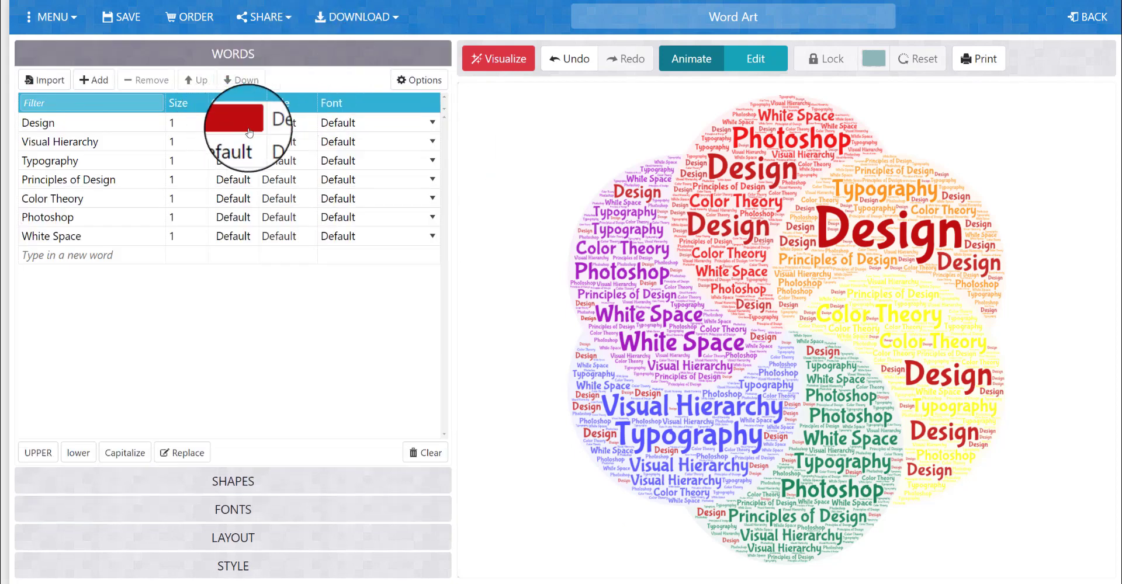
left_click(347, 124)
left_click(347, 128)
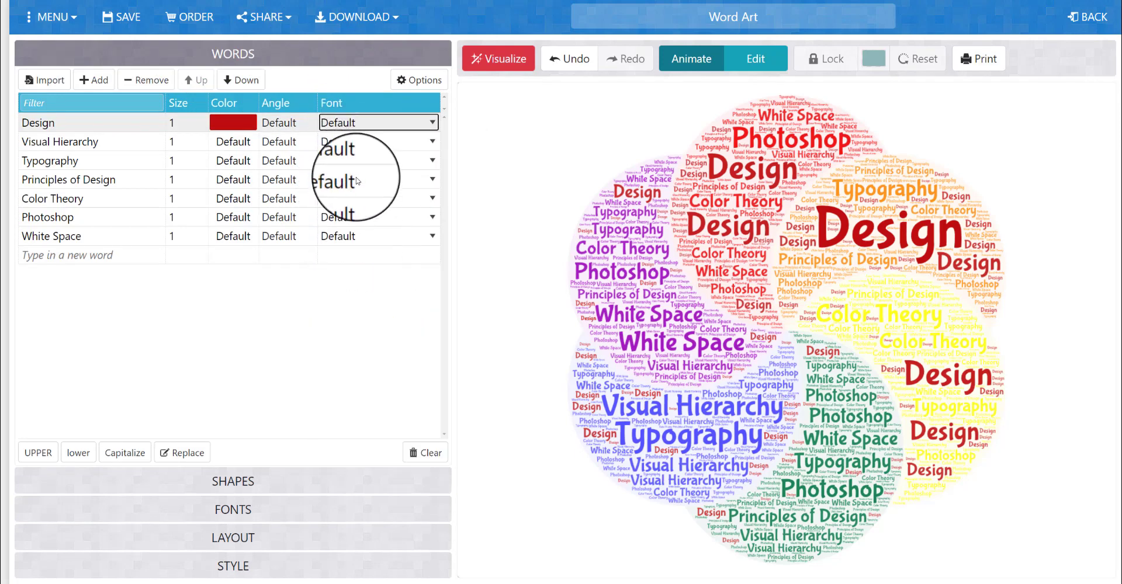
left_click(353, 124)
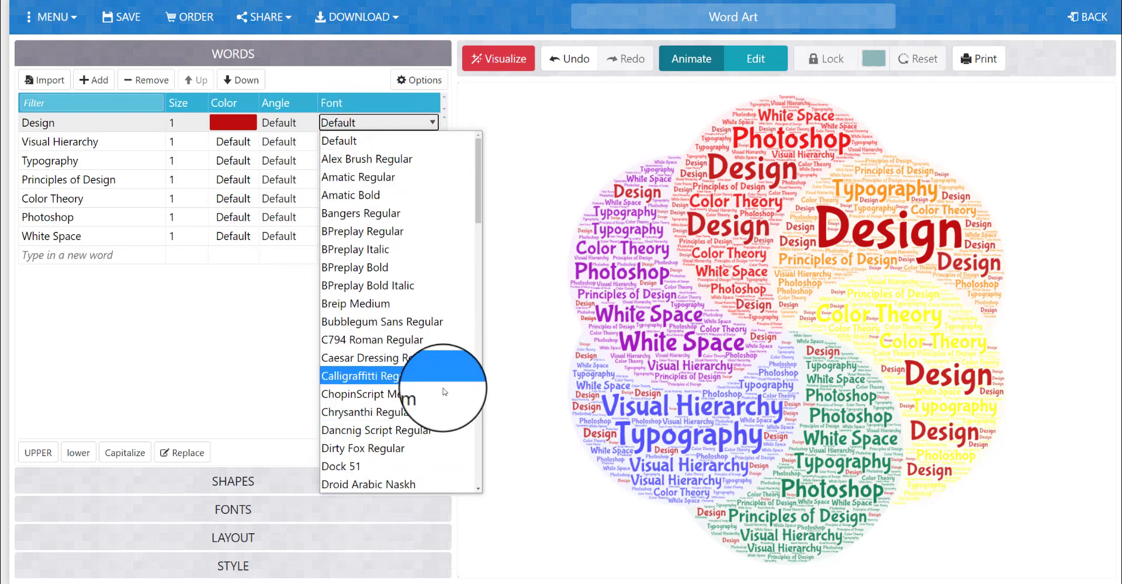
left_click(444, 466)
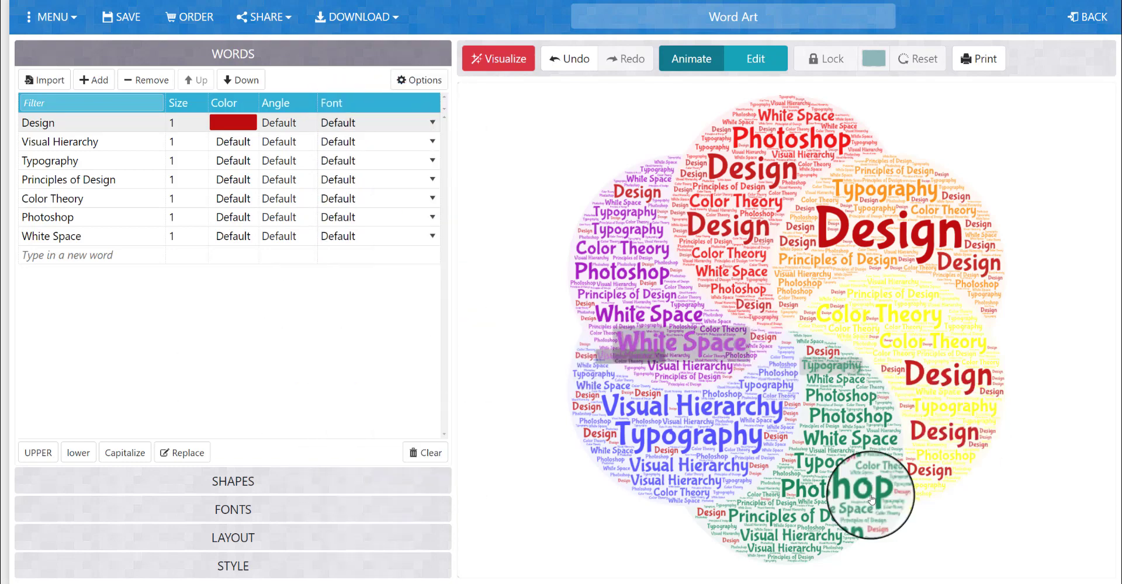
Set the layout of the word cloud to Dancing Words and visualize it
left_click(254, 541)
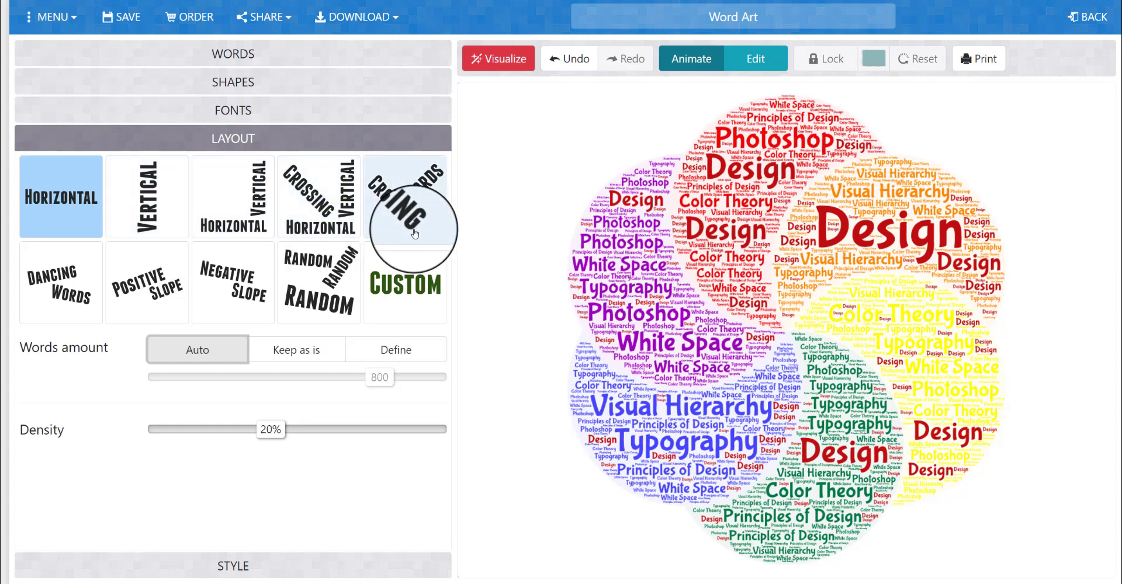
left_click(75, 295)
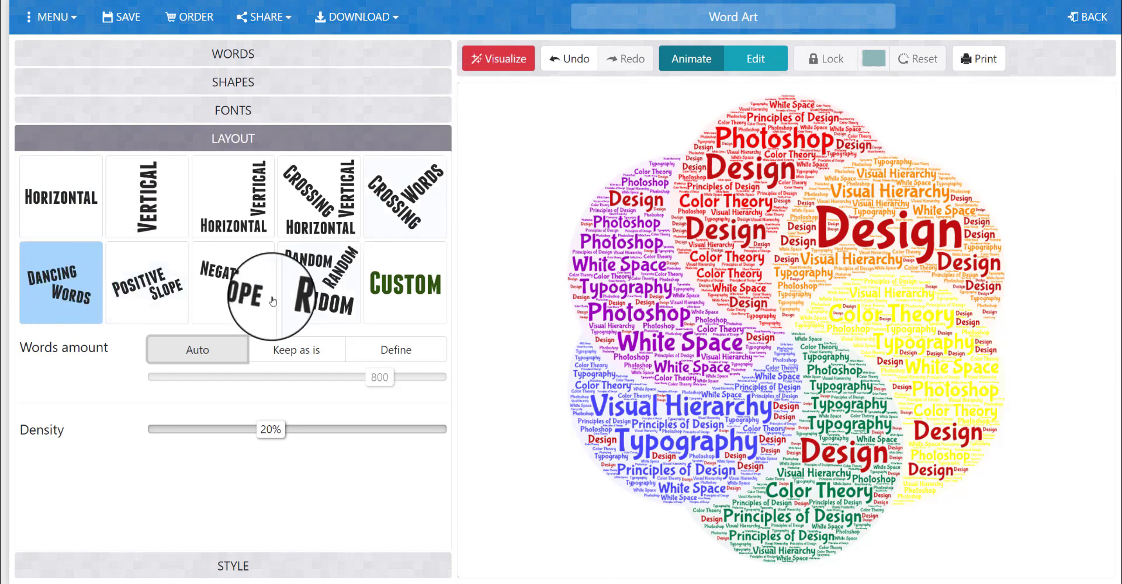
left_click(481, 60)
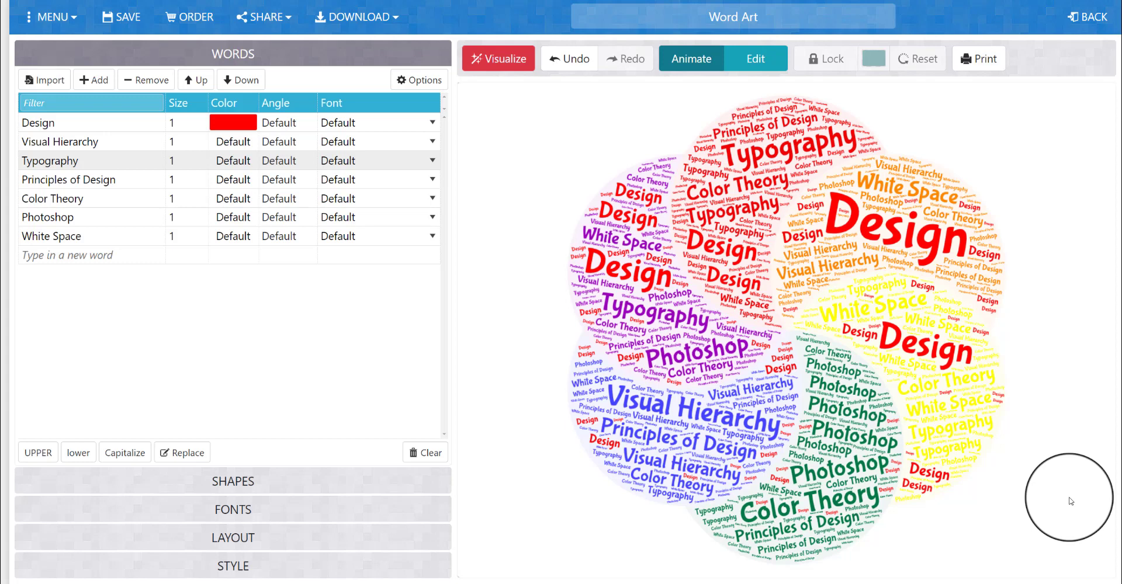
Try to download the word cloud as a high-quality PNG and dismiss the purchase offer
left_click(372, 17)
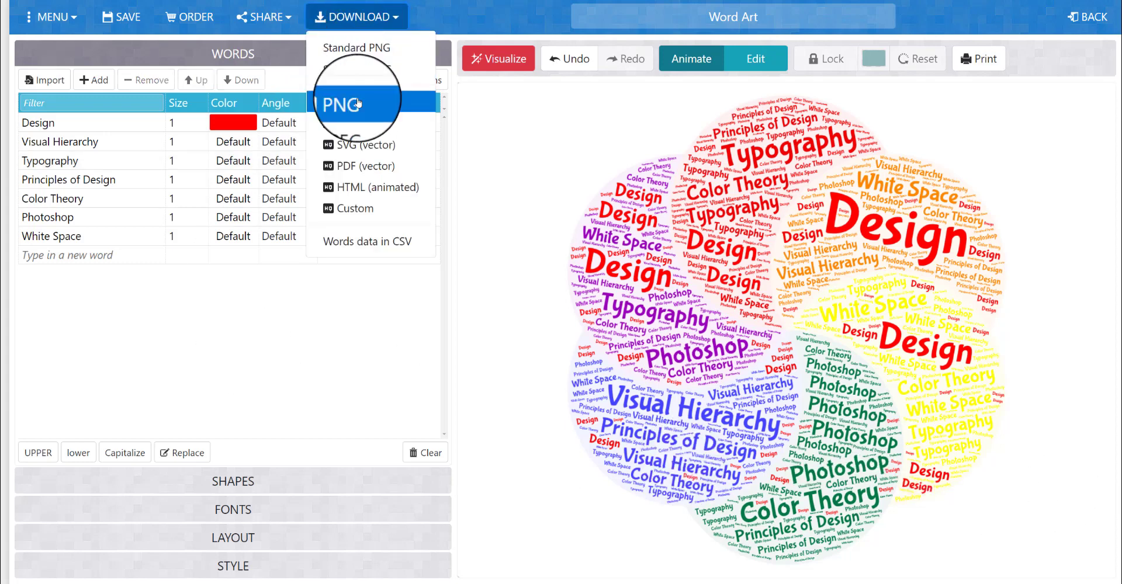
left_click(358, 104)
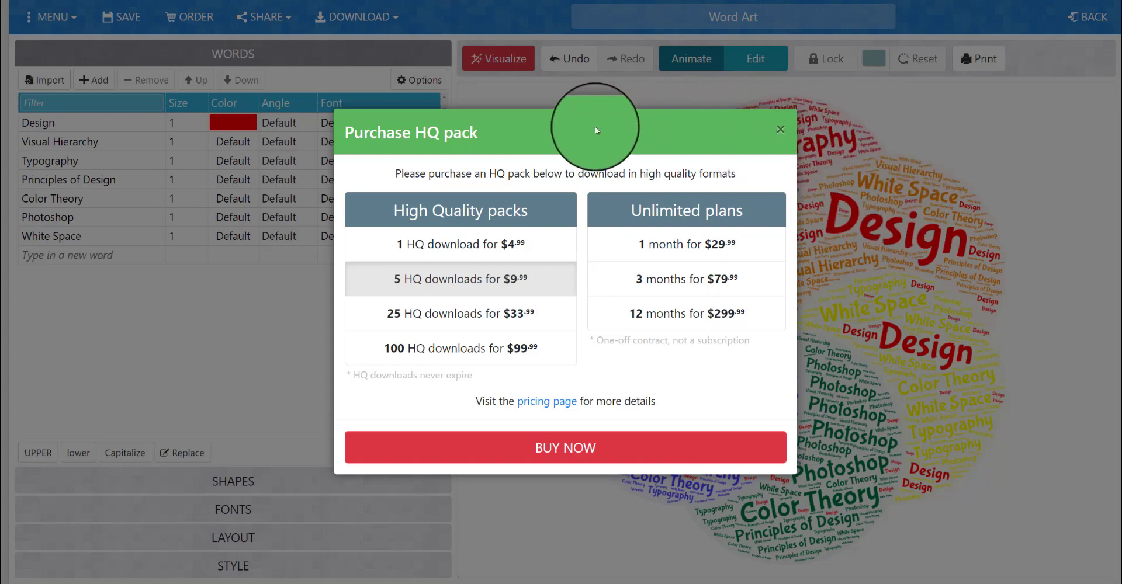
left_click(777, 130)
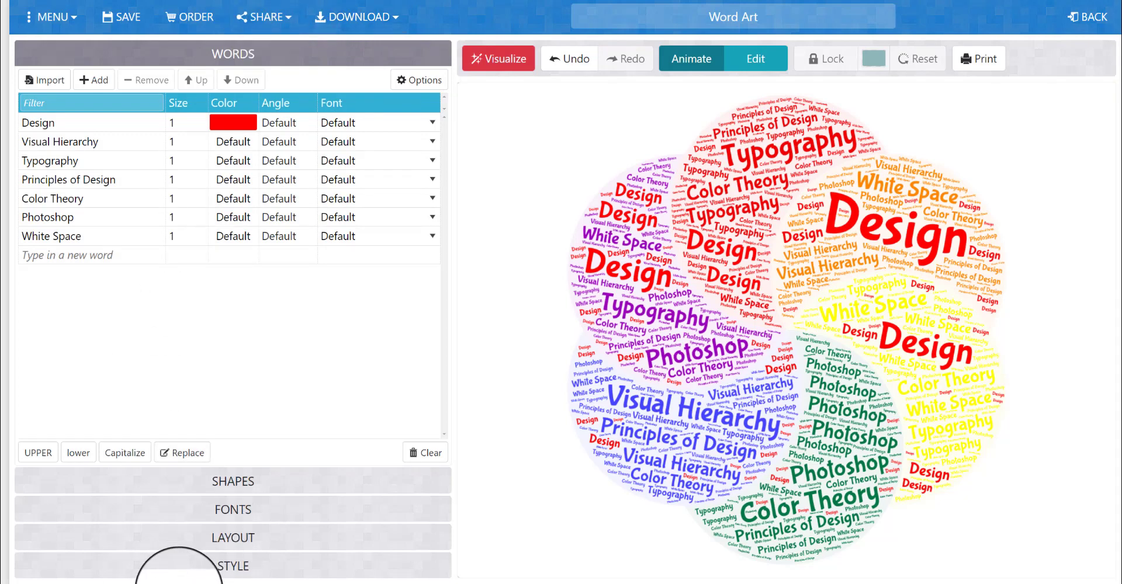
Switch to Snip & Sketch and capture a rectangular snip around the whole word cloud
left_click(202, 583)
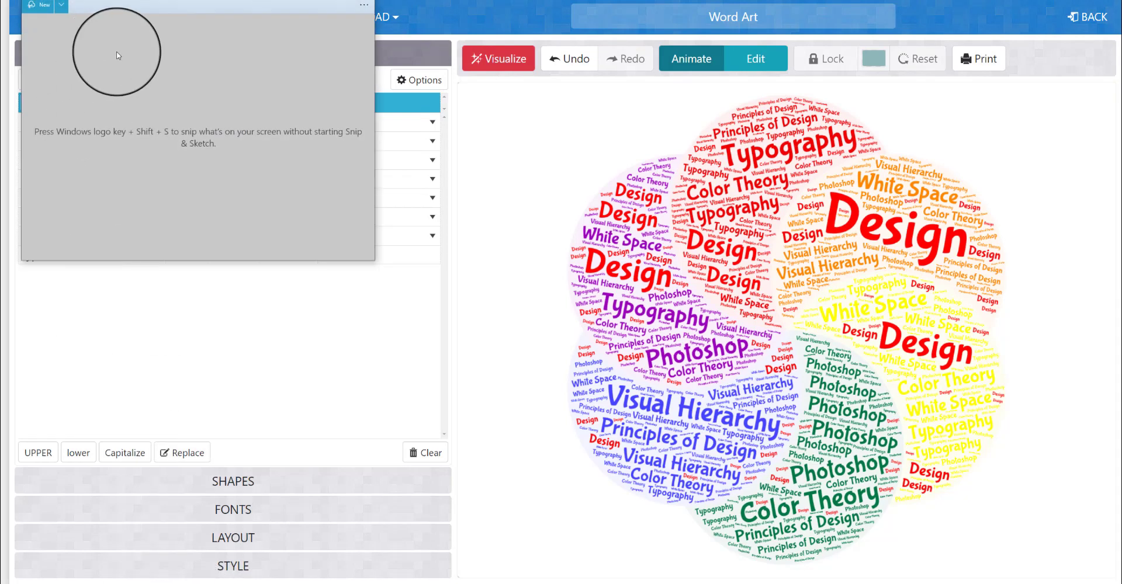
mouse_move(167, 16)
left_mouse_down()
mouse_move(168, 150)
mouse_move(214, 154)
left_mouse_up()
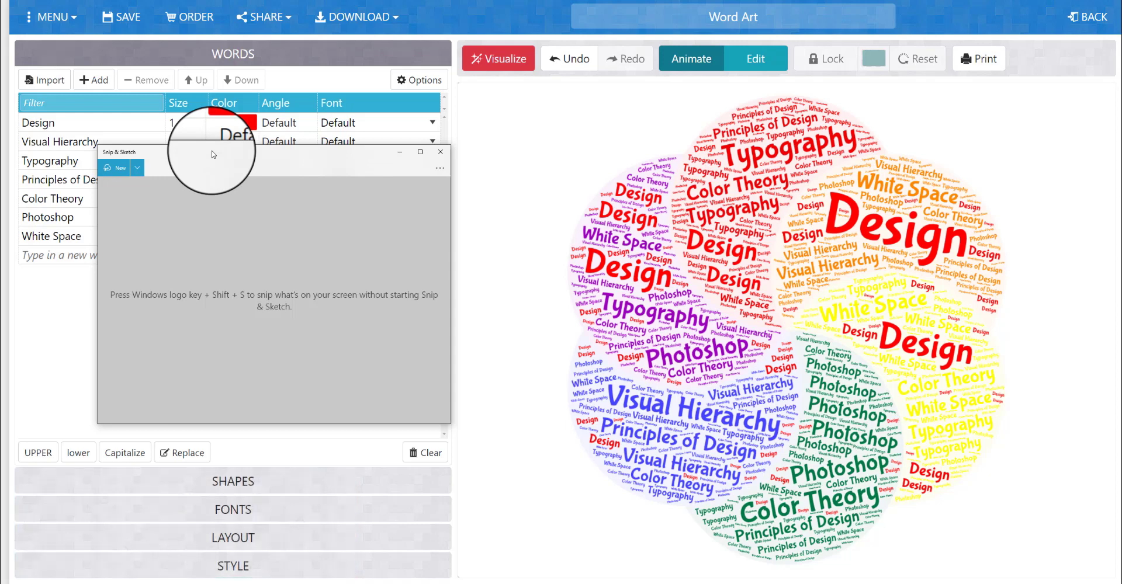
left_click(111, 170)
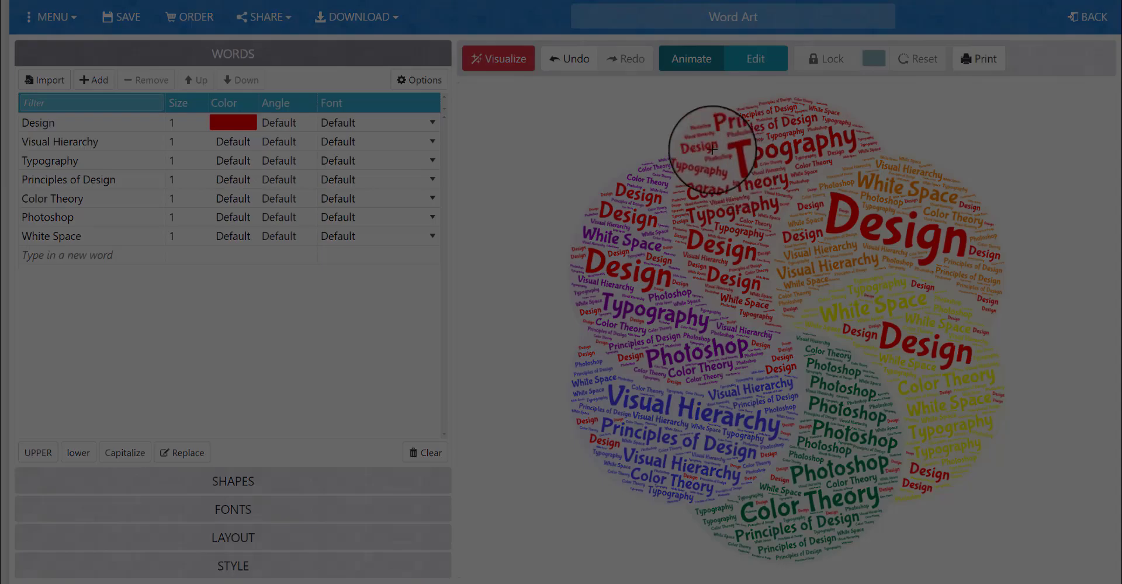
left_click_drag(501, 88, 1078, 570)
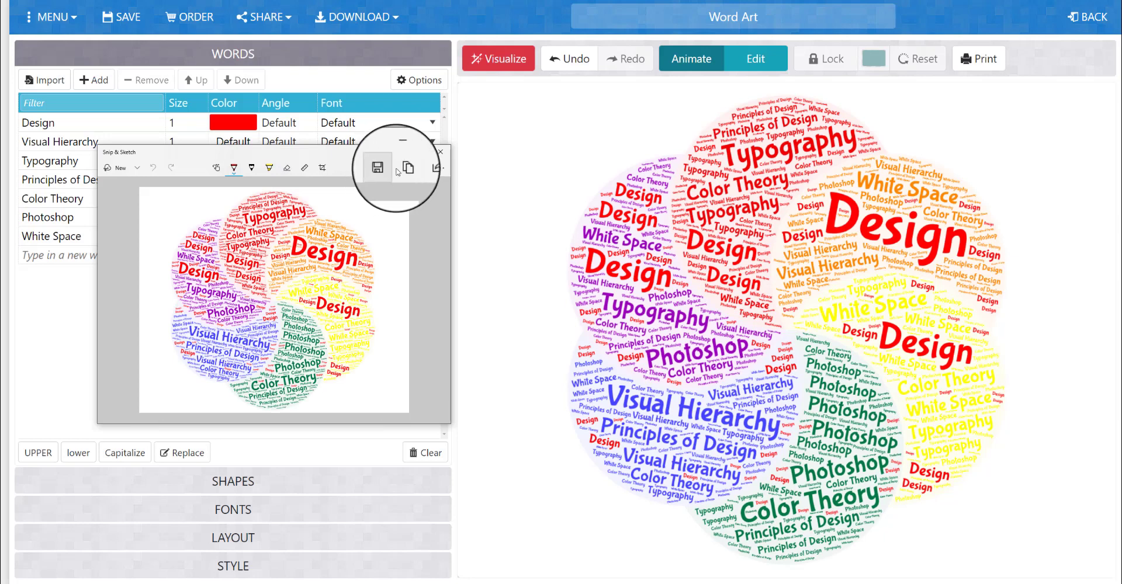
Save the snip of the word cloud to the Desktop as a PNG named "word cloud"
left_click(386, 169)
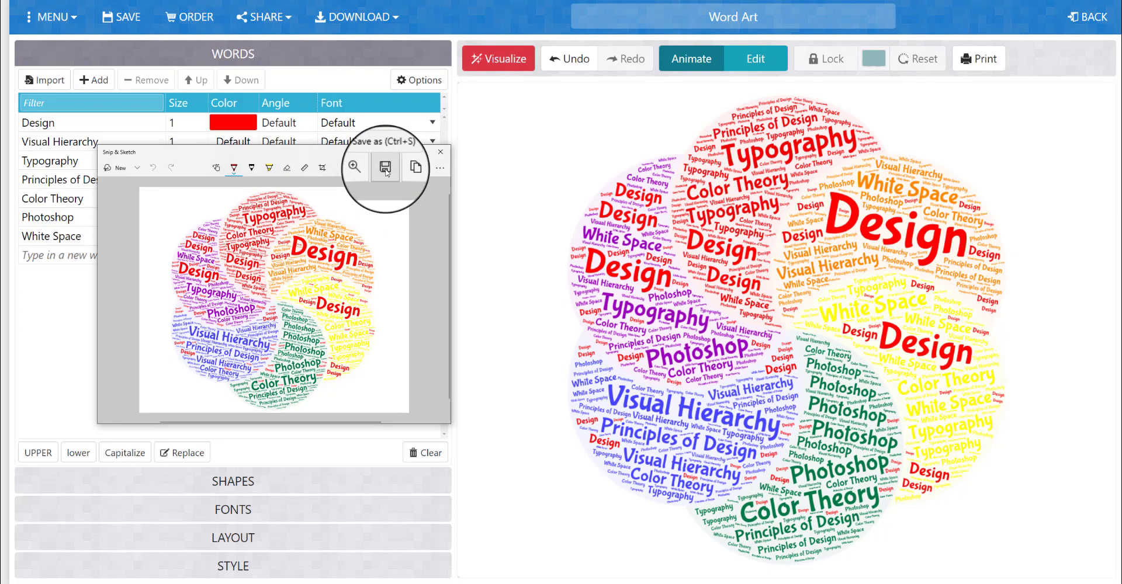
left_click(386, 171)
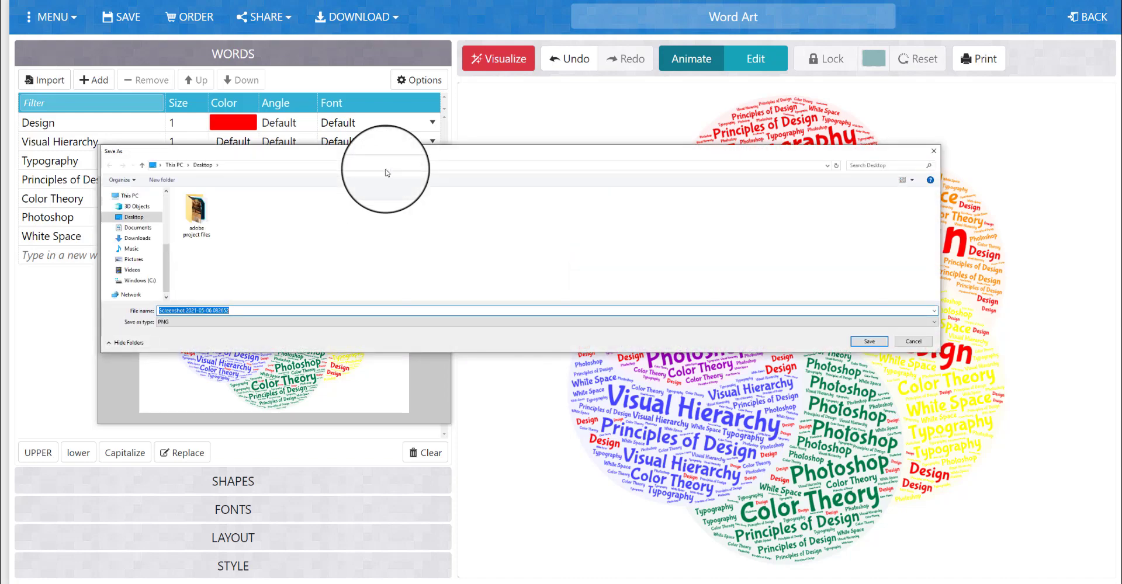
type("word cloud")
left_click(879, 349)
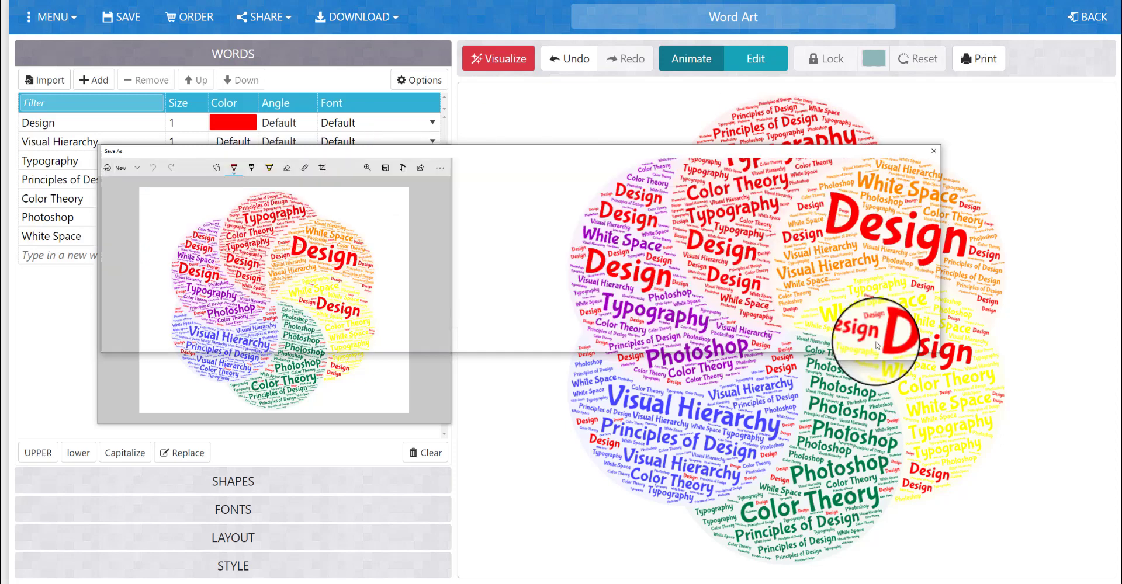